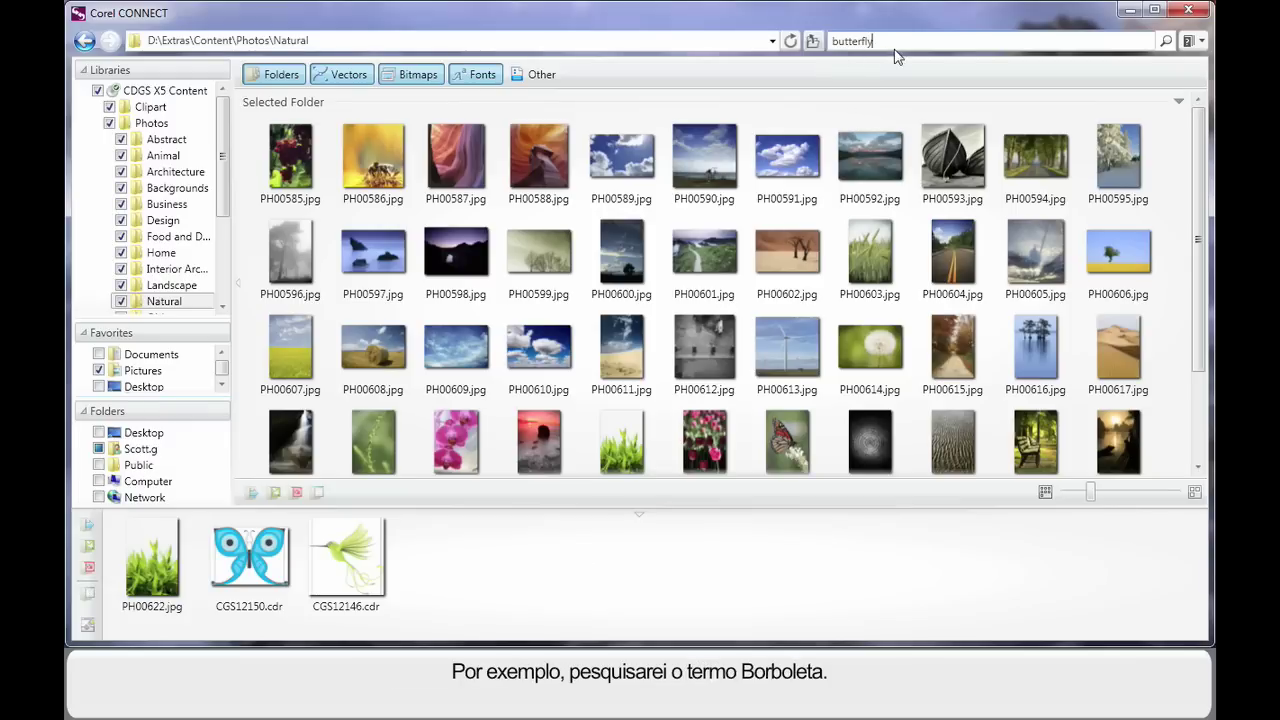
# - Run the butterfly search and scroll the results down to preview PH00090.jpg
pyautogui.click(1166, 44)
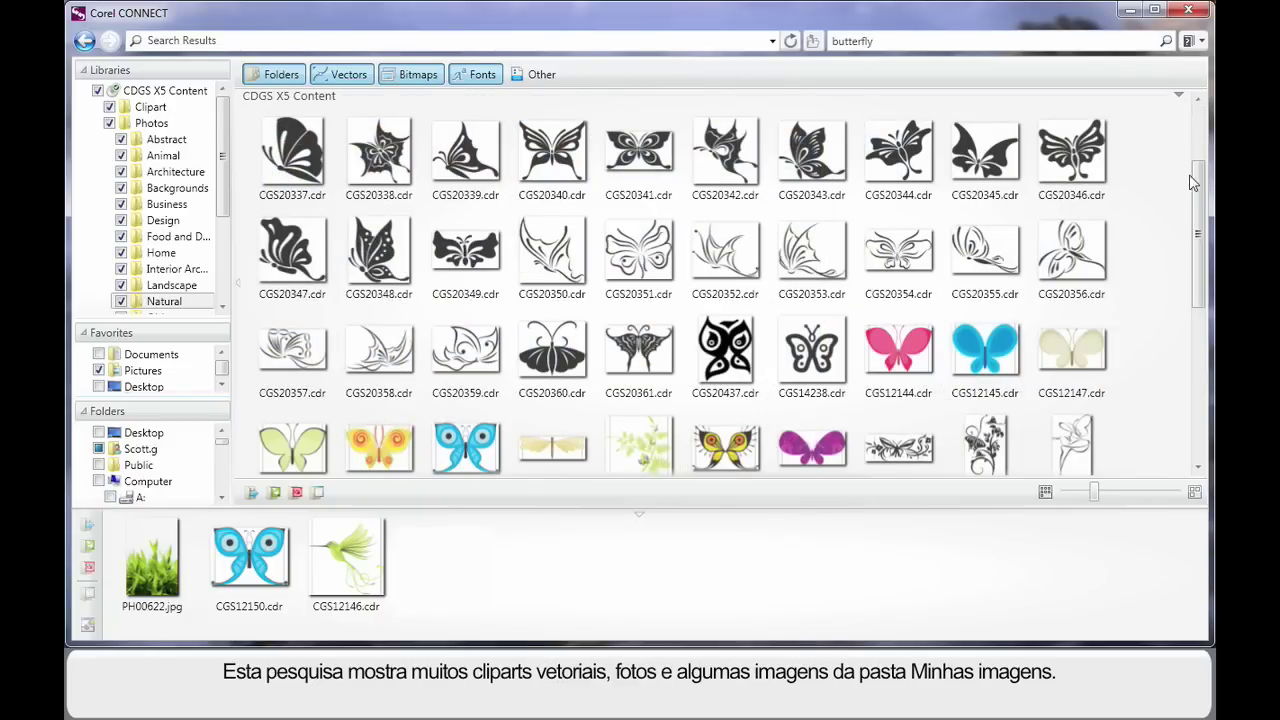
pyautogui.moveTo(1197, 180); pyautogui.dragTo(1204, 340)
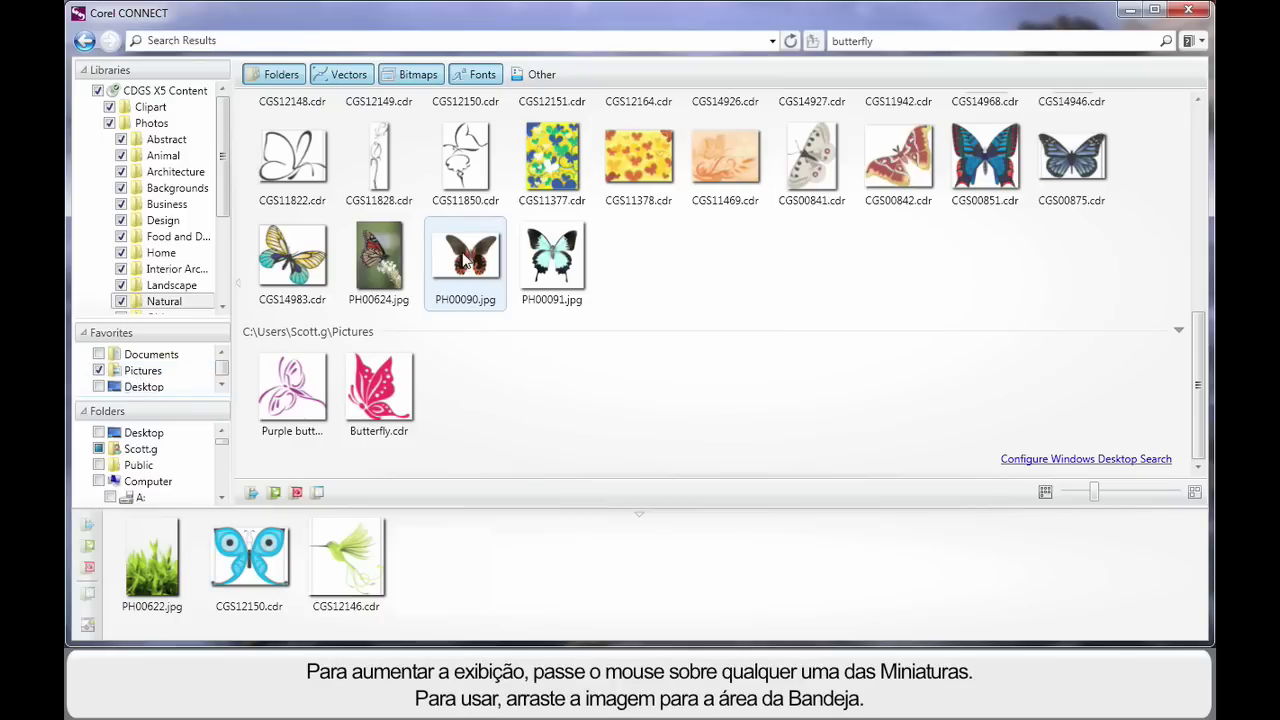
pyautogui.moveTo(466, 260)
# - Drag the PH00090.jpg butterfly thumbnail into the tray and select it there
pyautogui.moveTo(466, 260); pyautogui.dragTo(448, 563)
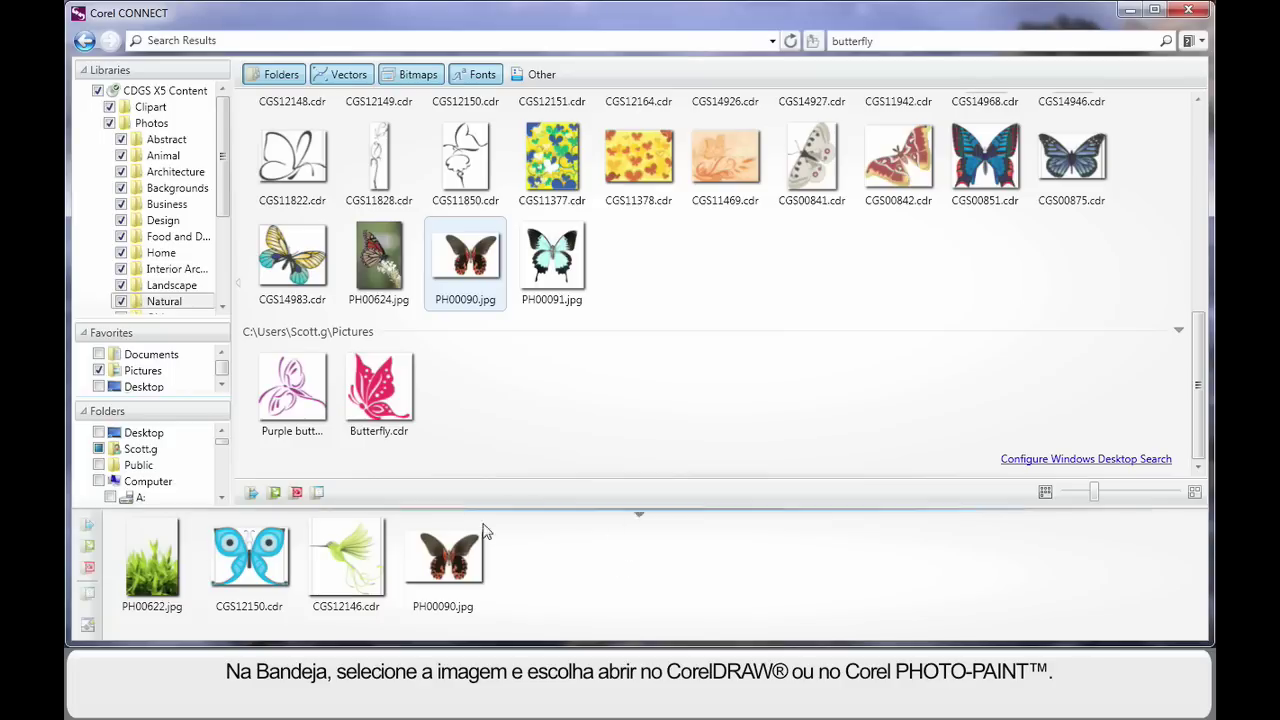
pyautogui.click(452, 562)
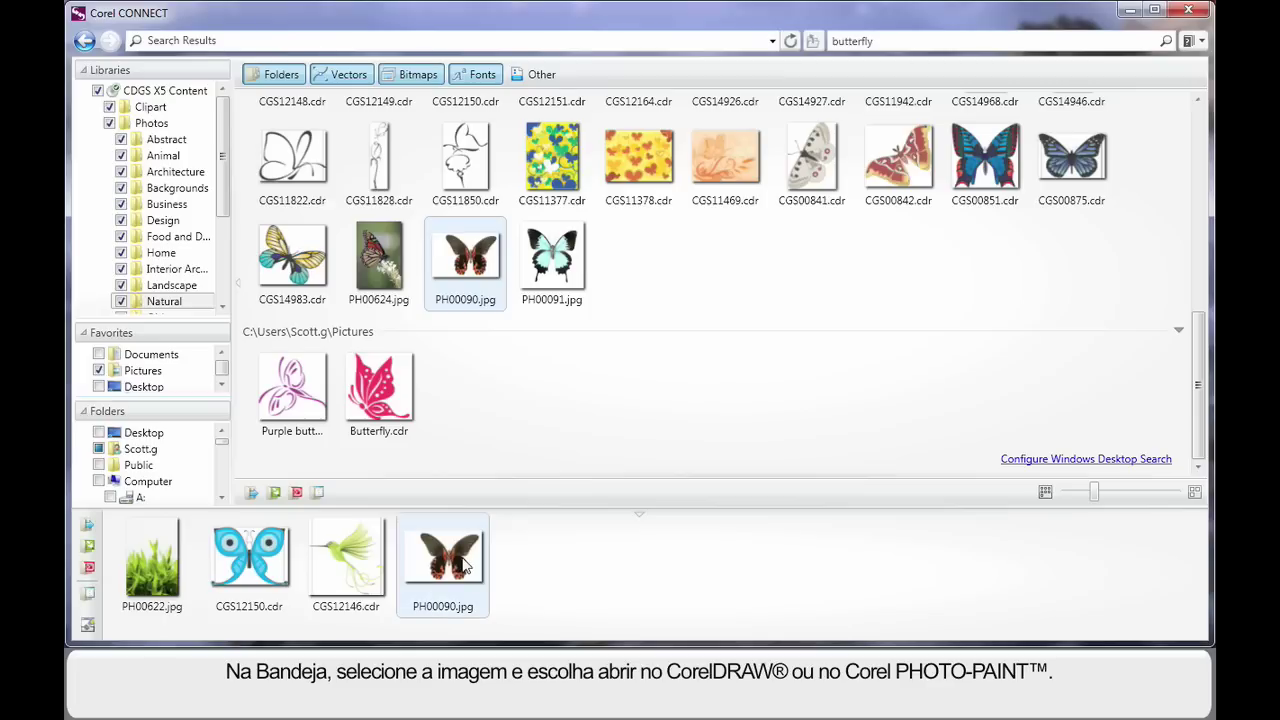
# - Import PH00090.jpg into CorelDRAW and show the Connect docker via Window > Dockers
pyautogui.click(88, 548)
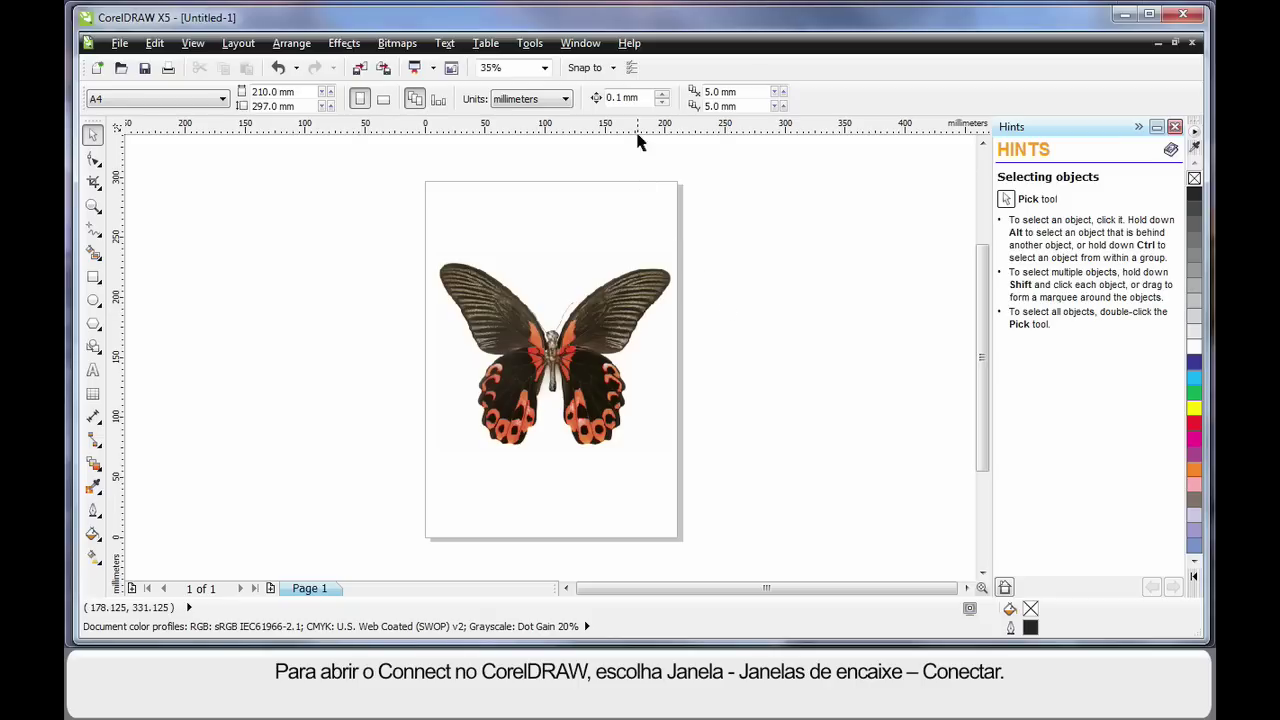
pyautogui.click(580, 44)
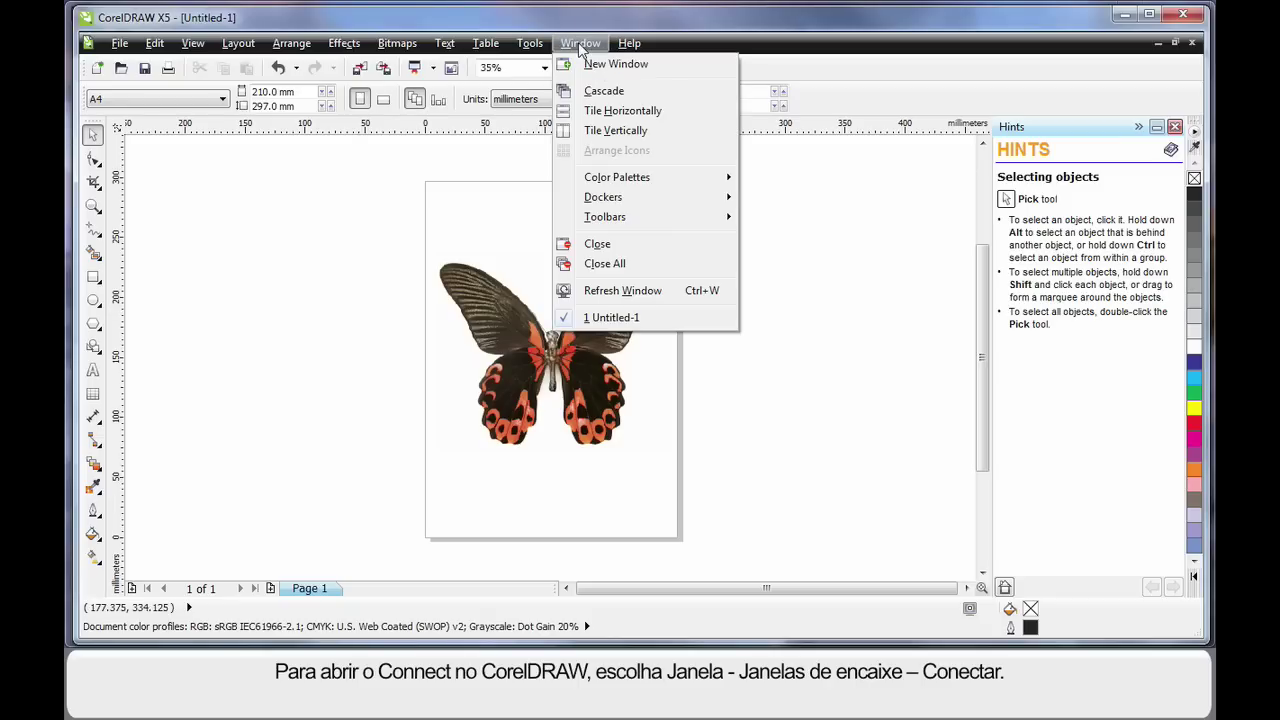
pyautogui.moveTo(613, 204)
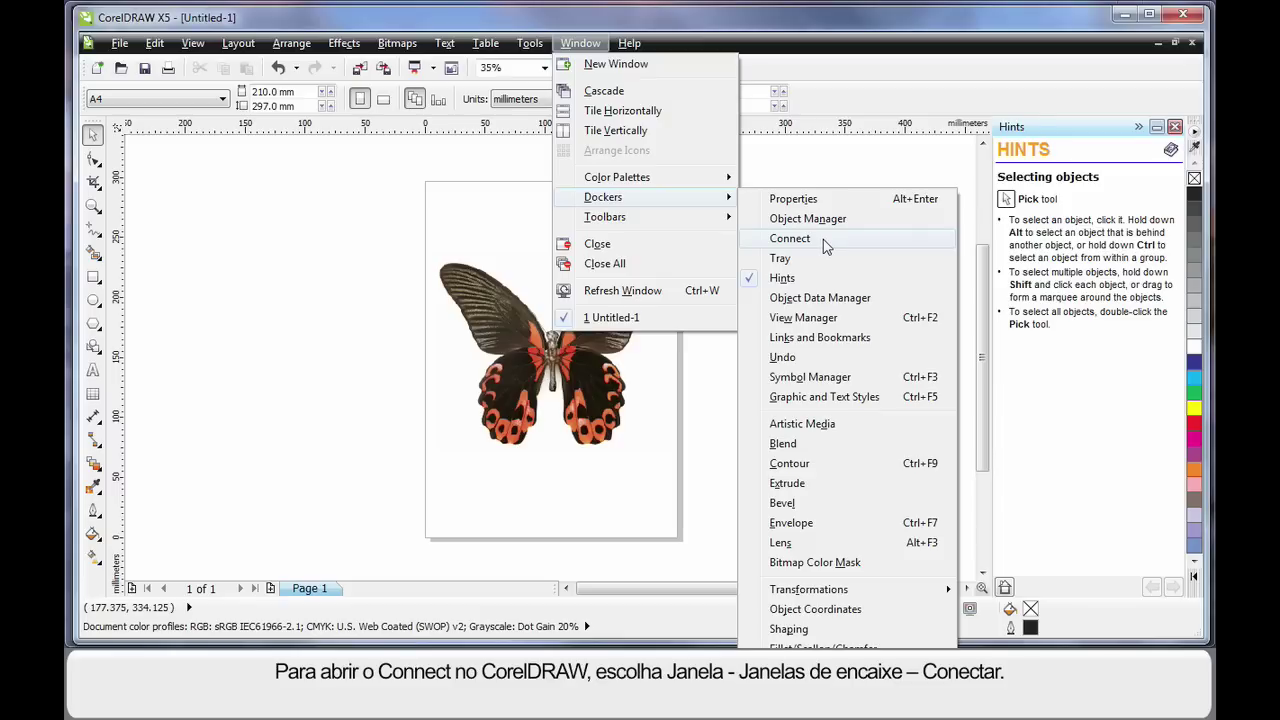
pyautogui.click(790, 238)
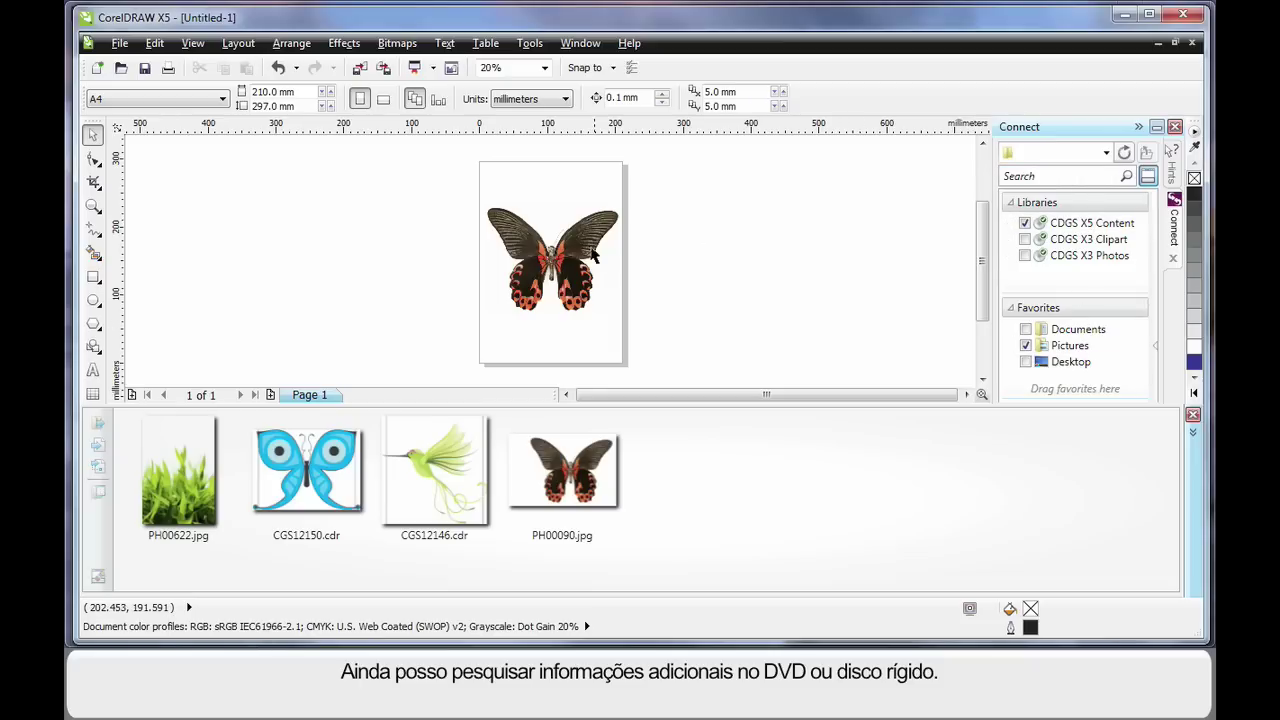
# - Select the butterfly bitmap on the page with the Pick tool
pyautogui.click(562, 278)
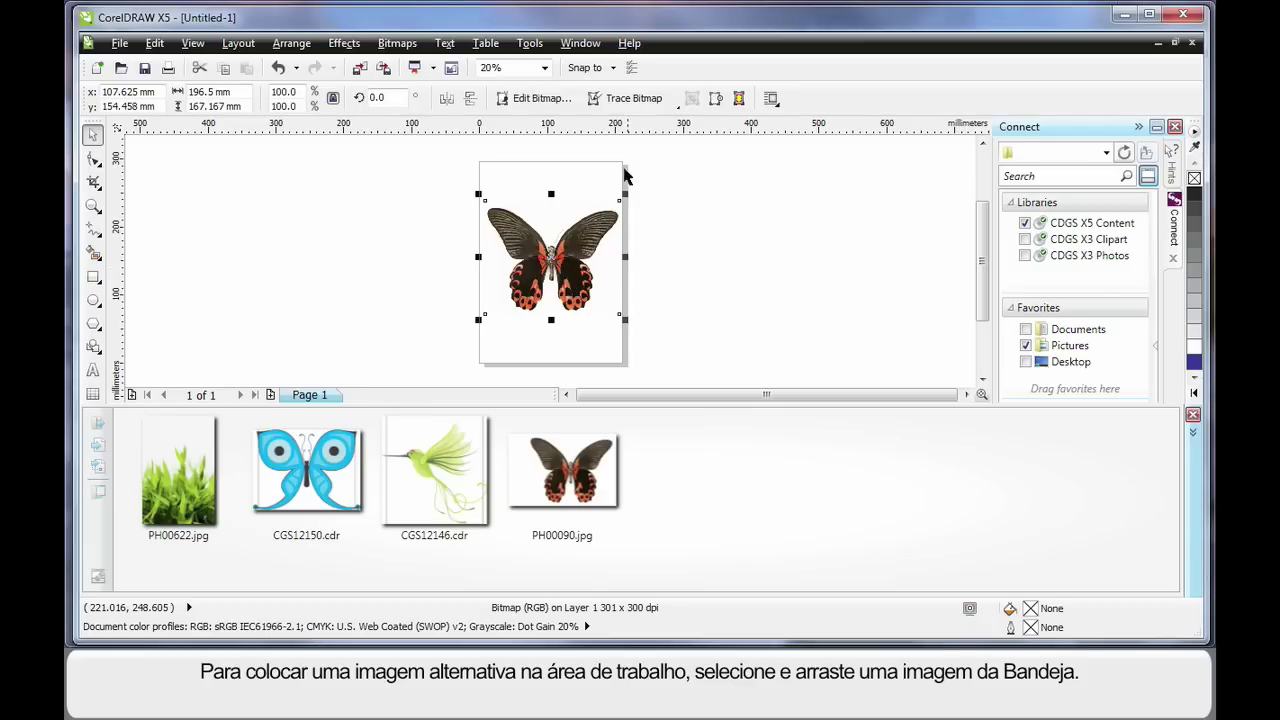
# - Delete the butterfly photo, then place PH00622.jpg from the tray on the page and select it
pyautogui.press('Delete')
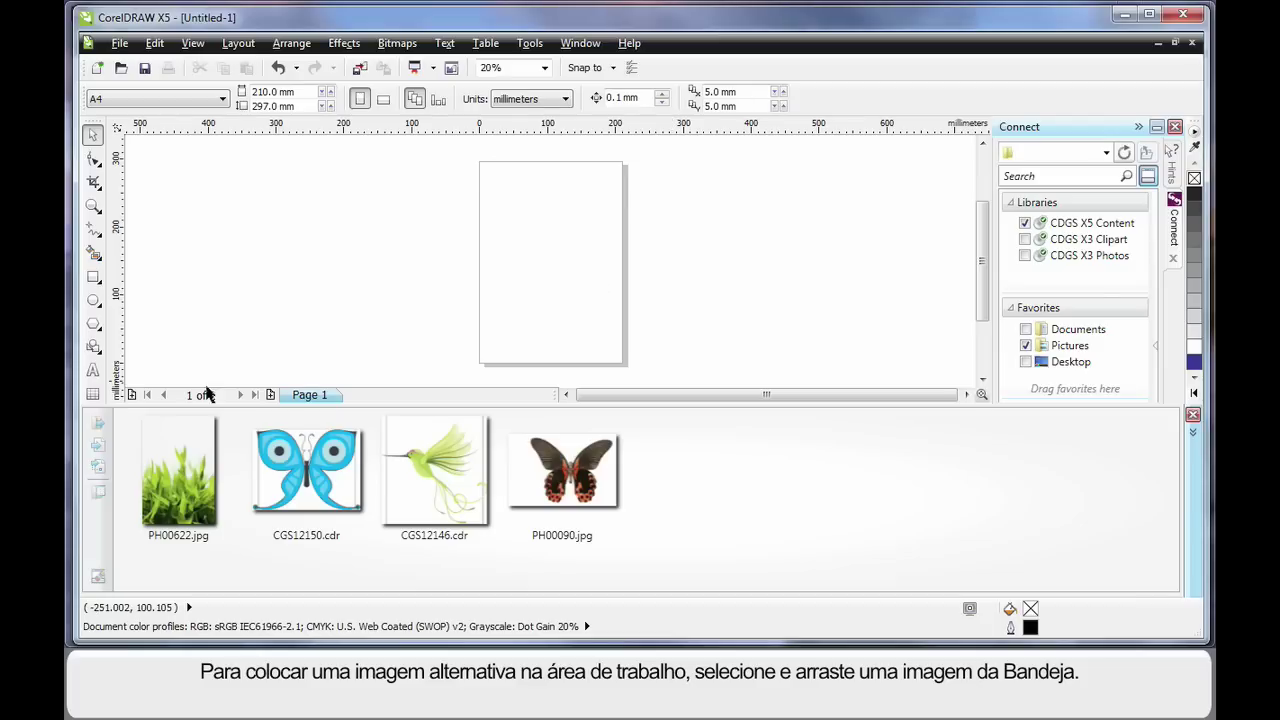
pyautogui.moveTo(185, 475); pyautogui.dragTo(545, 276)
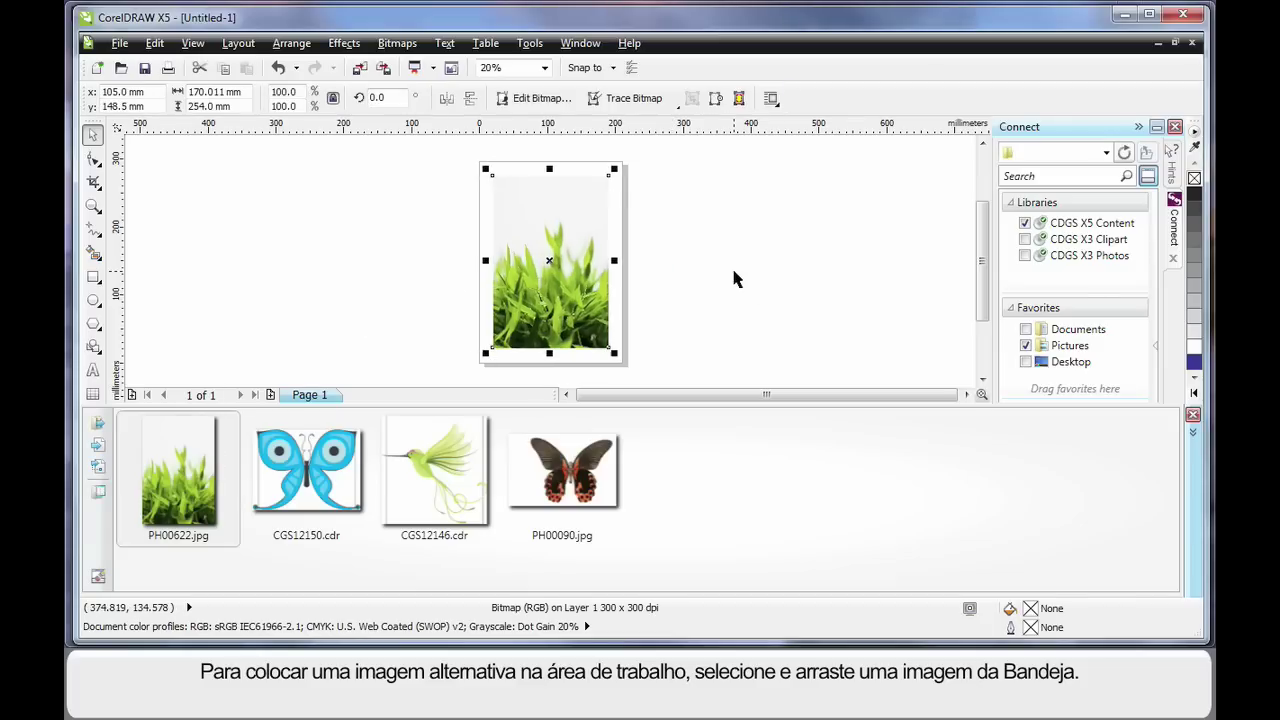
pyautogui.click(740, 271)
pyautogui.click(565, 262)
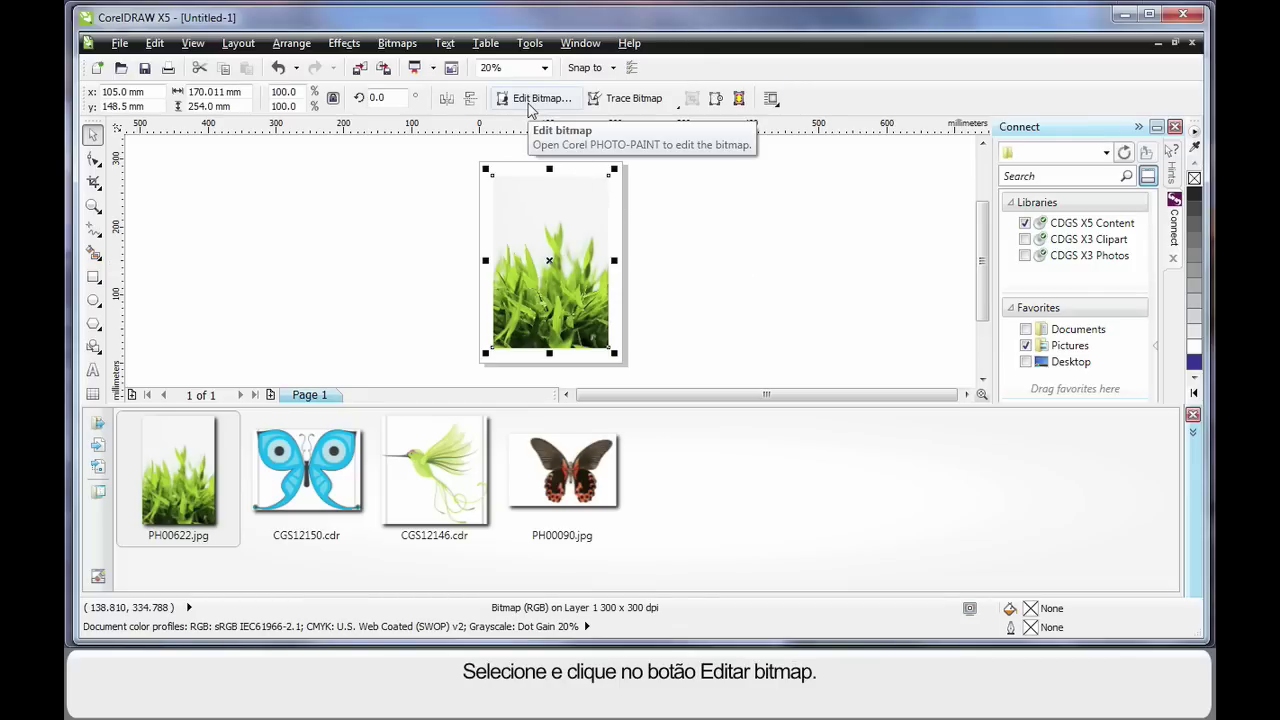
# - Send the selected grass bitmap to Corel PHOTO-PAINT with Edit Bitmap
pyautogui.click(530, 100)
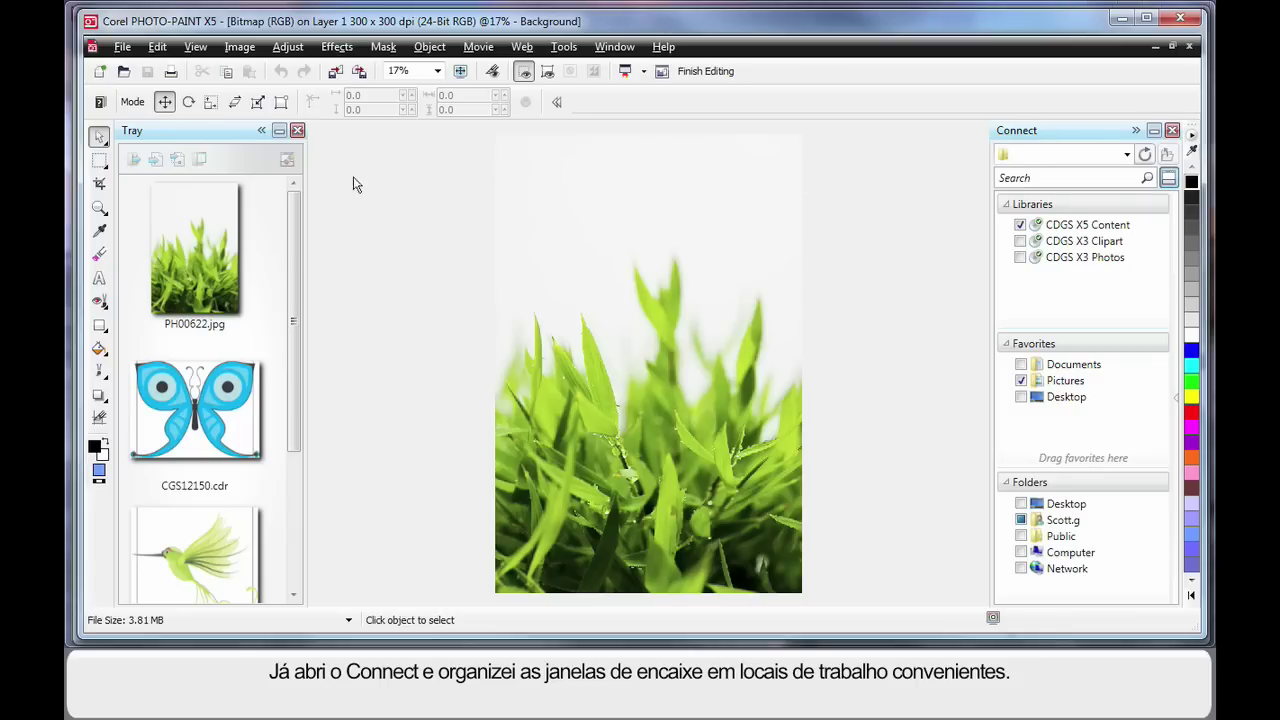
pyautogui.moveTo(292, 232)
pyautogui.mouseDown()
pyautogui.moveTo(304, 331)
pyautogui.moveTo(295, 474)
pyautogui.moveTo(292, 214)
pyautogui.mouseUp()
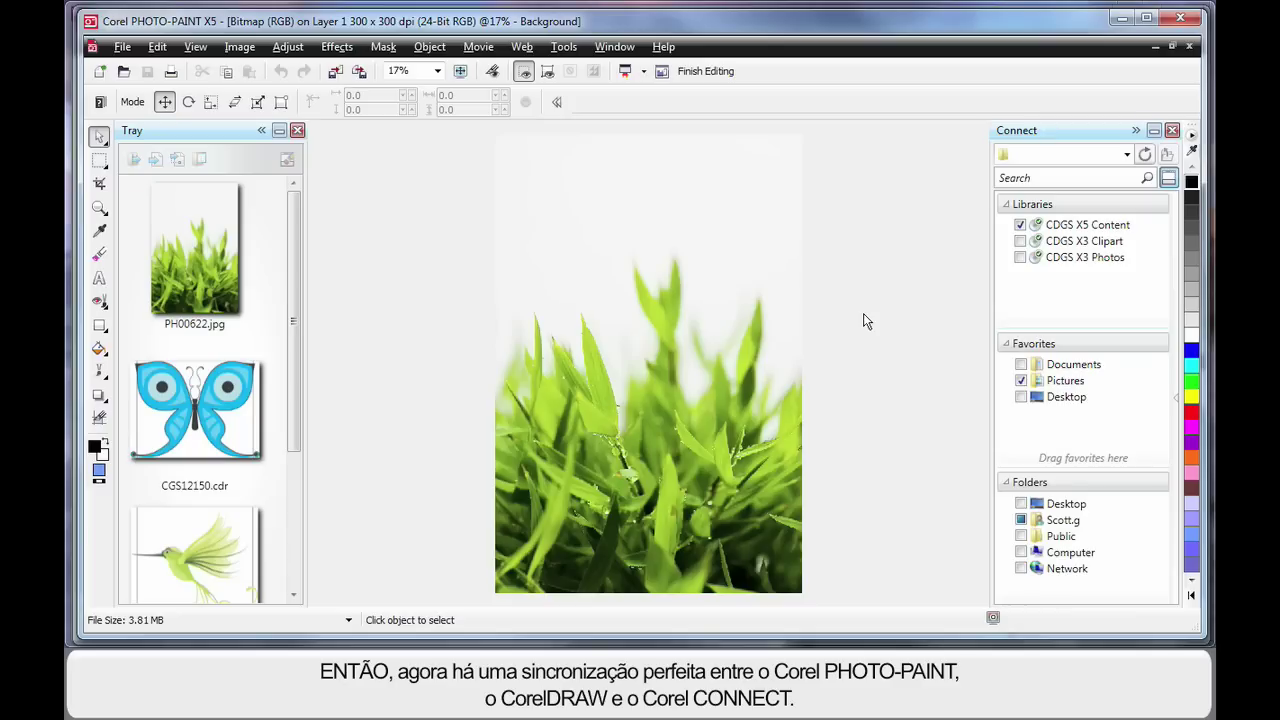
# - Minimize PHOTO-PAINT and CorelDRAW, then clear the selection in the Connect tray
pyautogui.click(1122, 18)
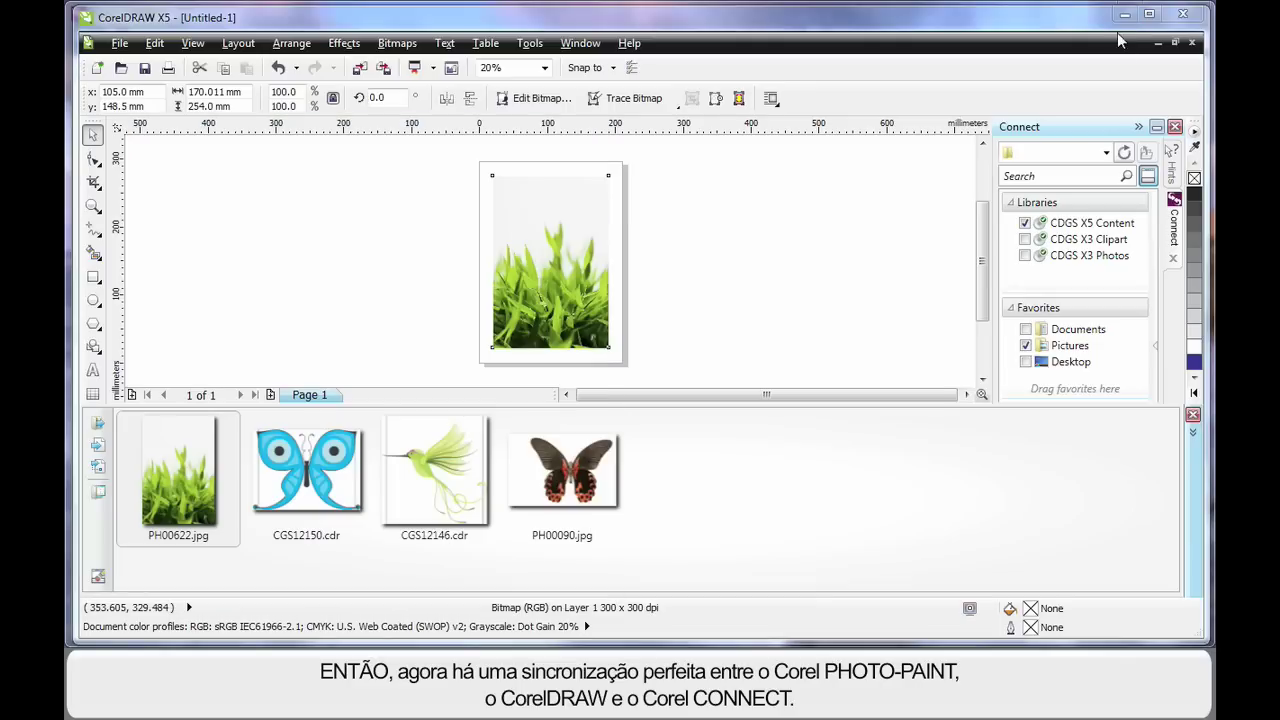
pyautogui.click(1124, 14)
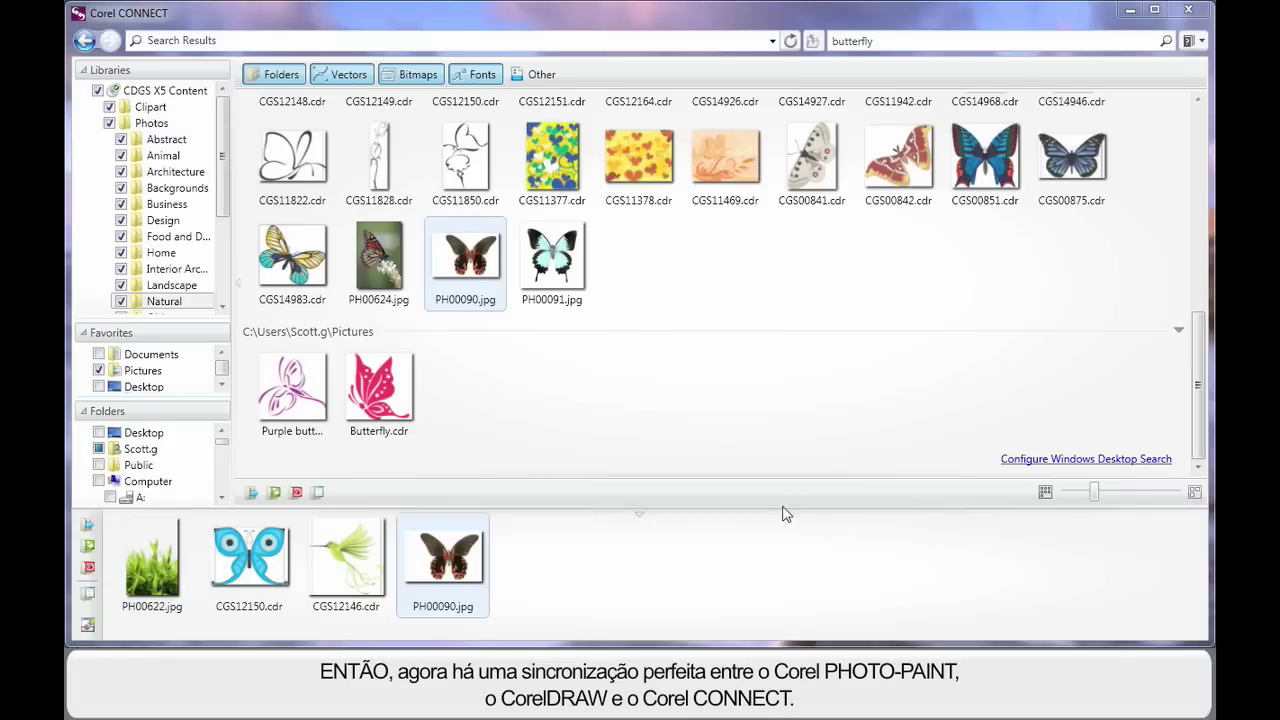
pyautogui.click(779, 540)
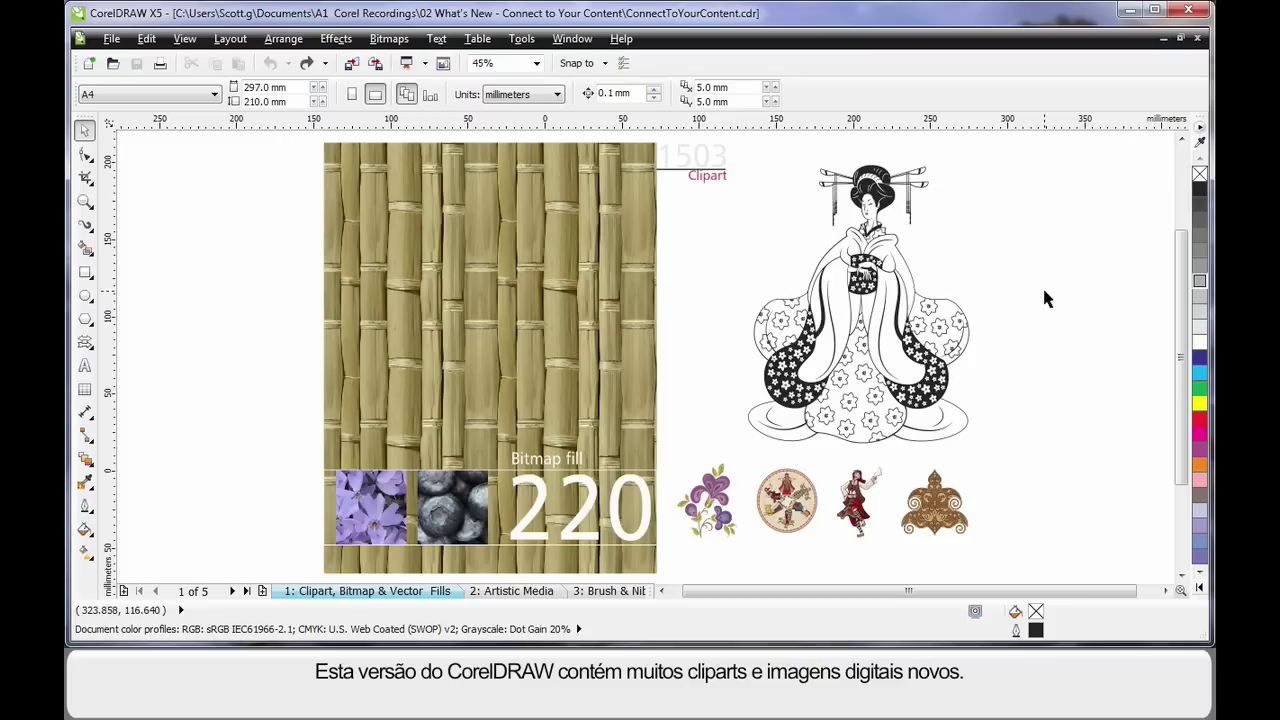
# - Replace the rectangle's bamboo bitmap fill with the log pattern tile
pyautogui.click(570, 259)
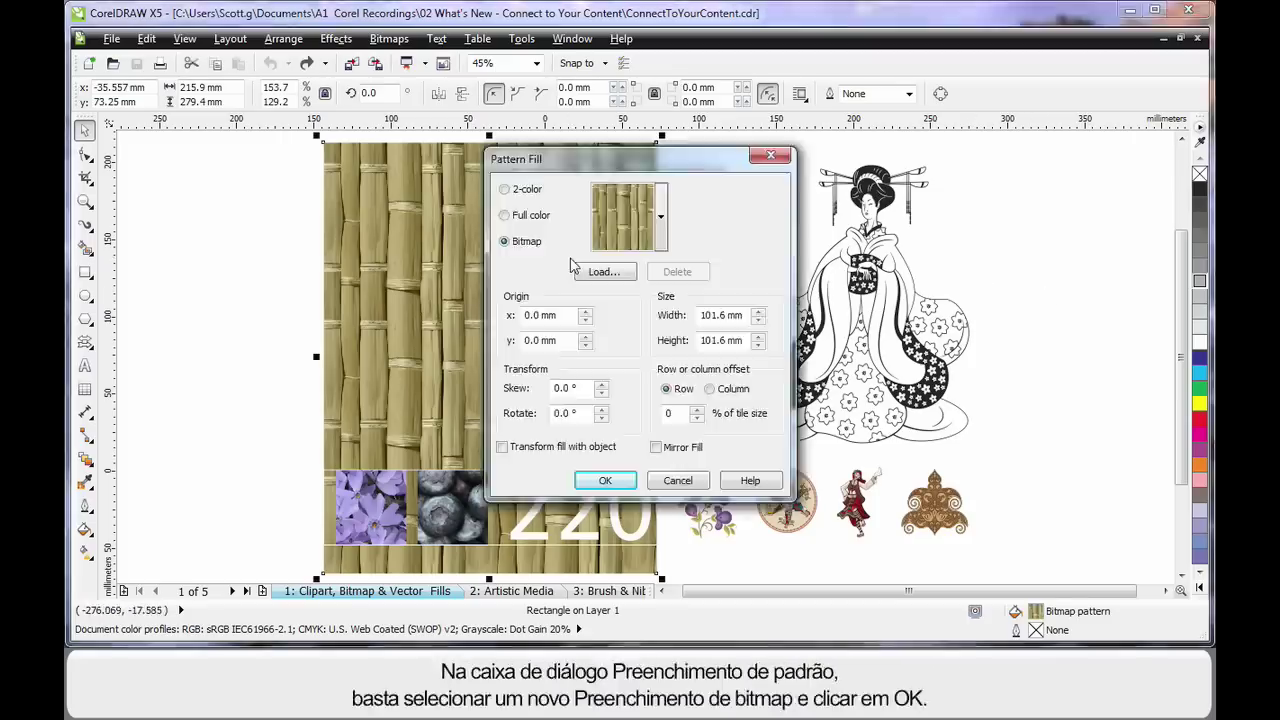
pyautogui.click(661, 216)
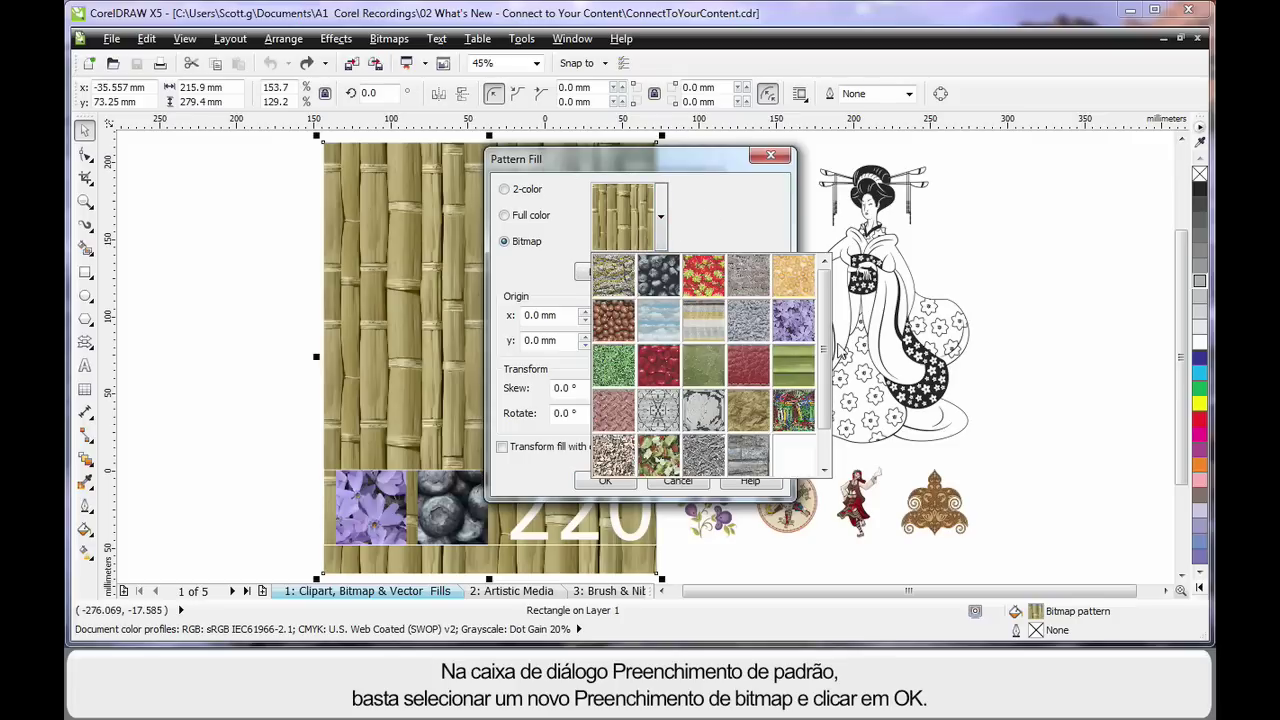
pyautogui.scroll(-1, 750, 450)
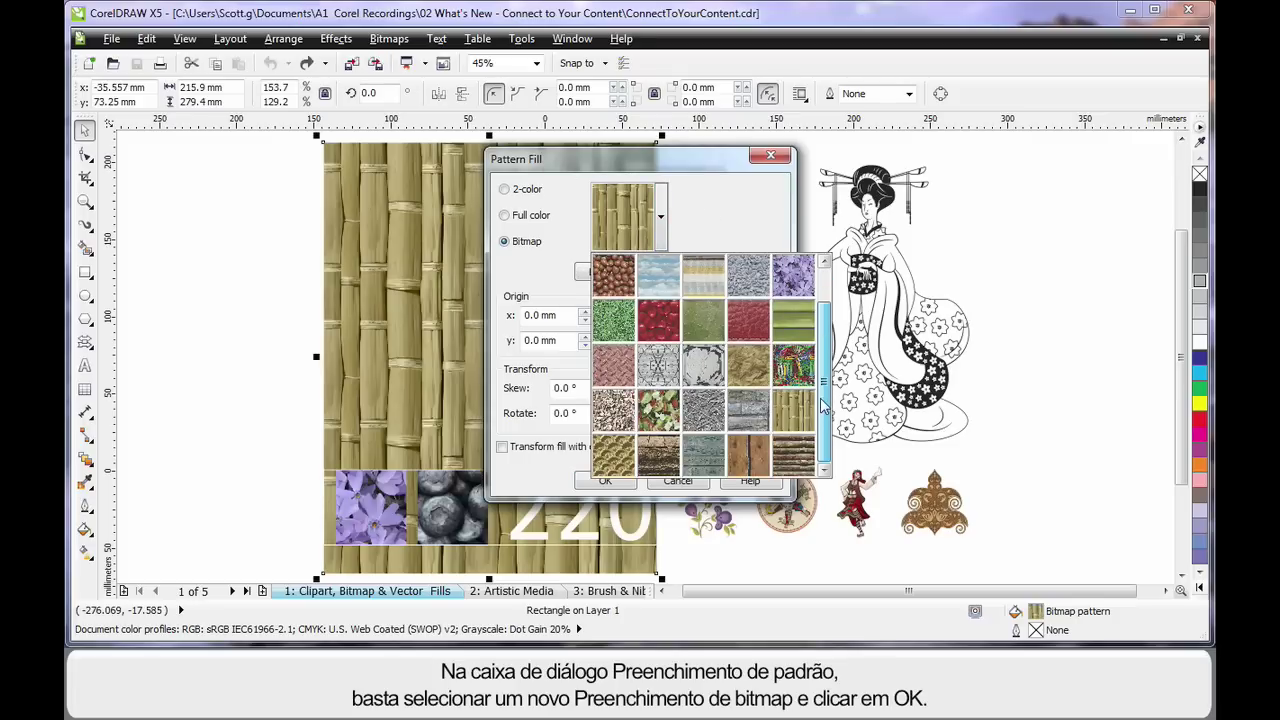
pyautogui.click(793, 455)
# - Apply the wooden log pattern to the rectangle and deselect it
pyautogui.click(604, 481)
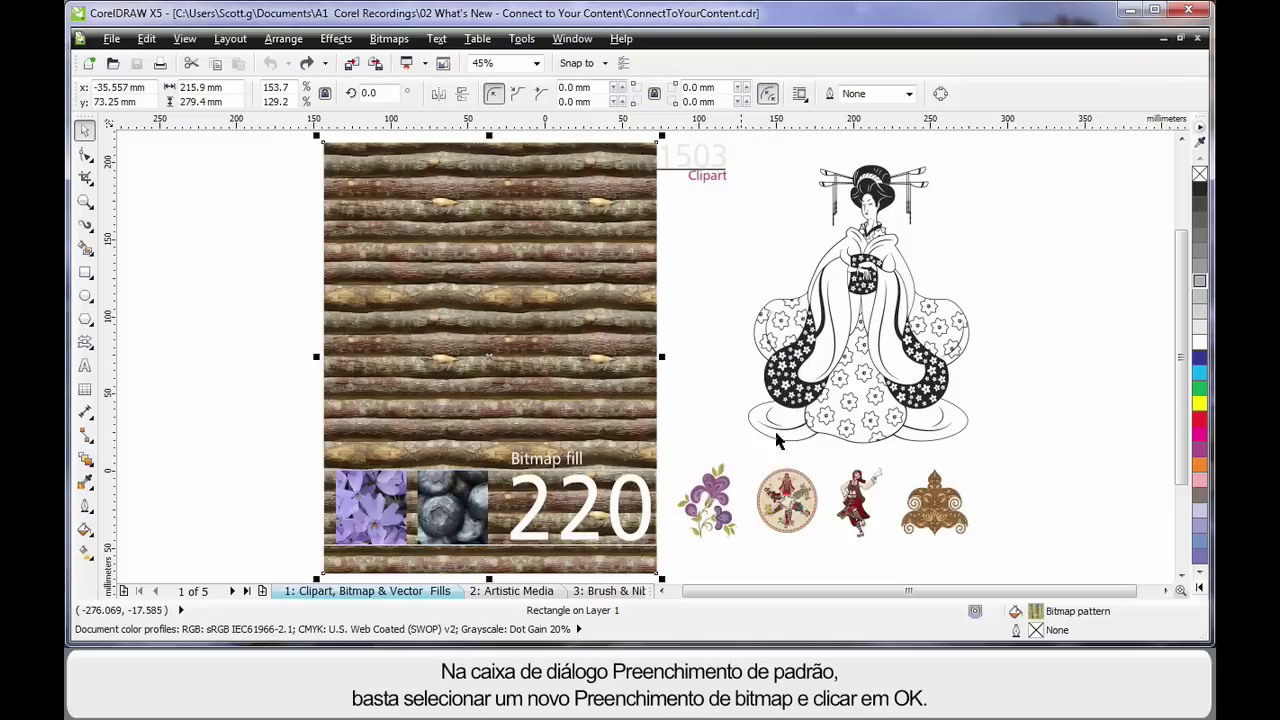
pyautogui.click(1041, 397)
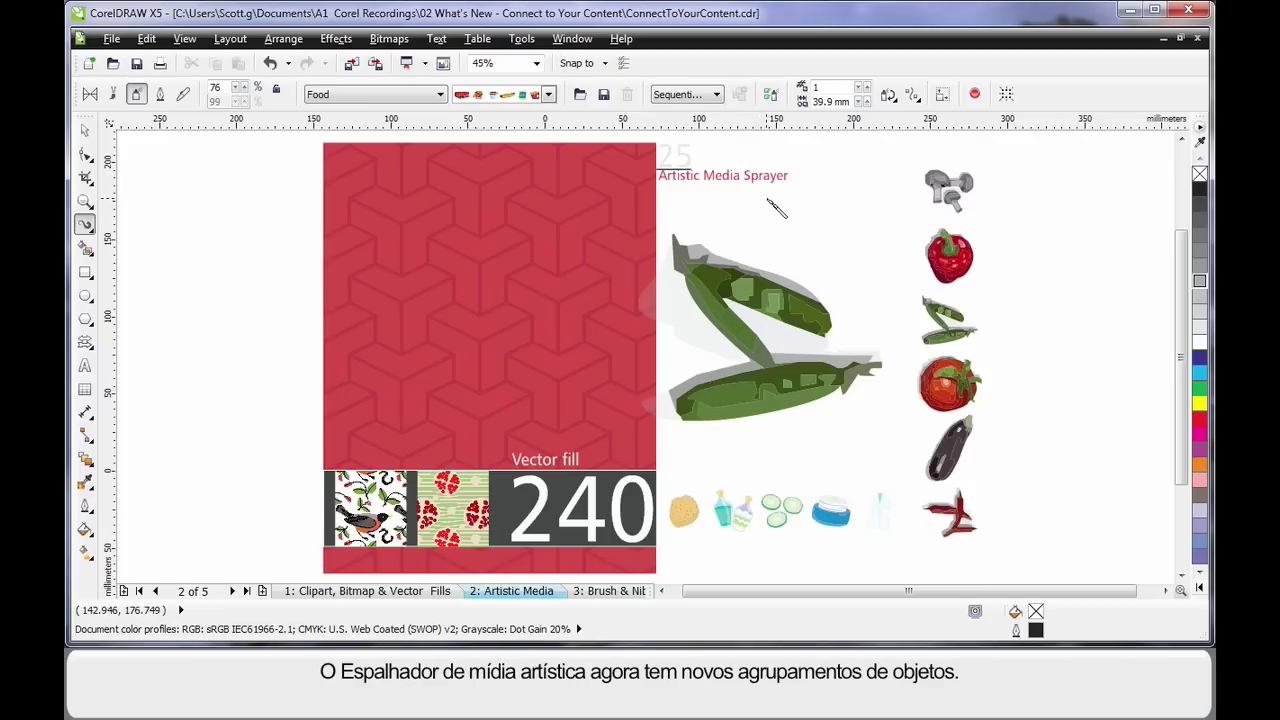
# - Pick a Food sprayer preset and spray a trail of food objects down the right side
pyautogui.click(441, 95)
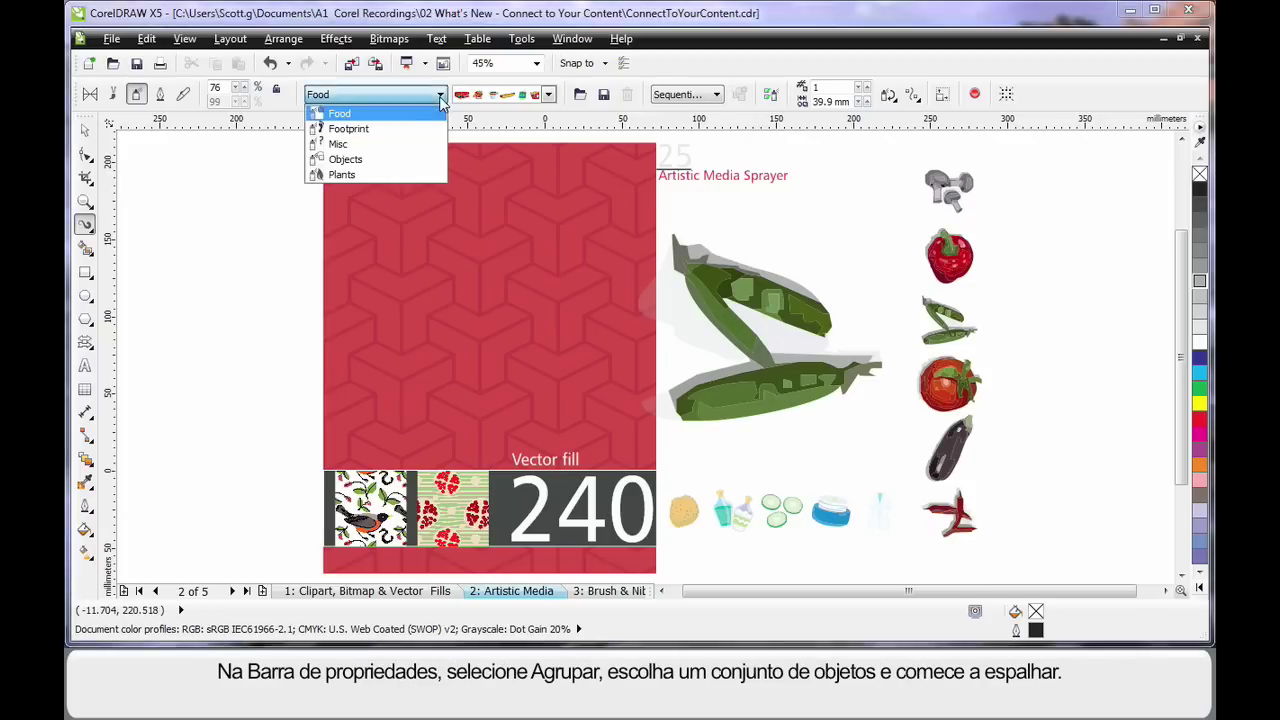
pyautogui.click(395, 114)
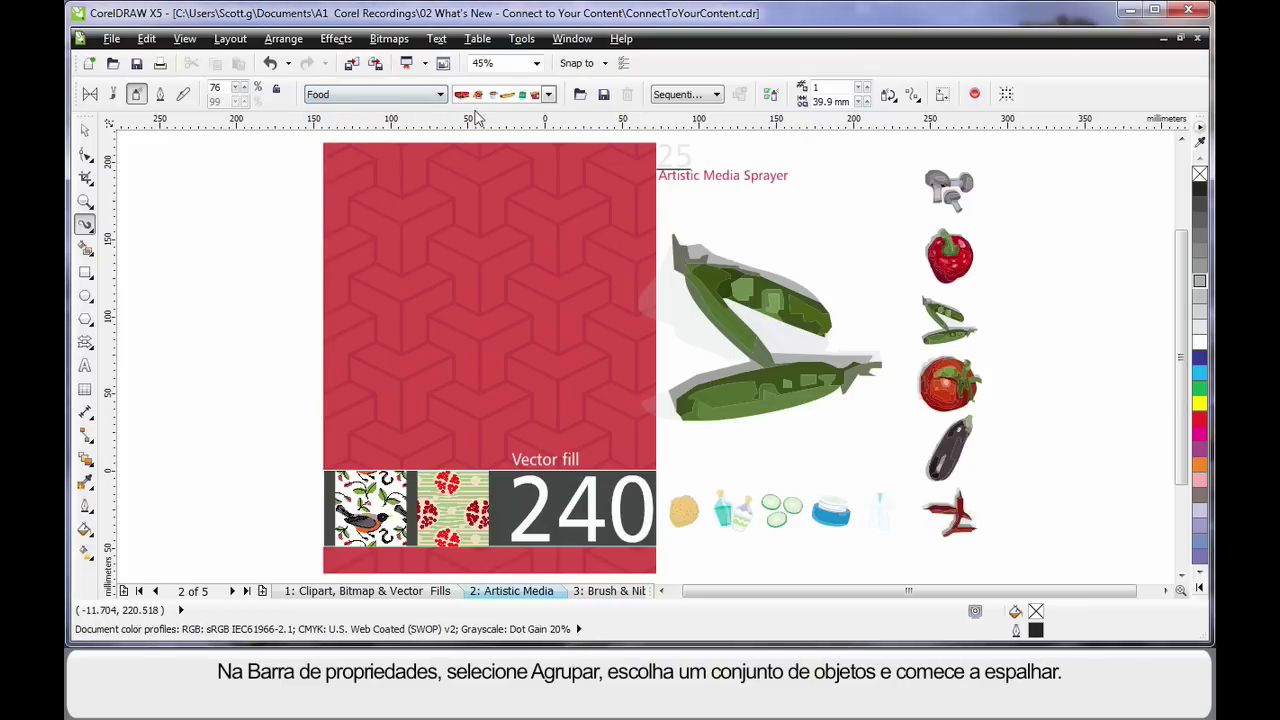
pyautogui.click(548, 95)
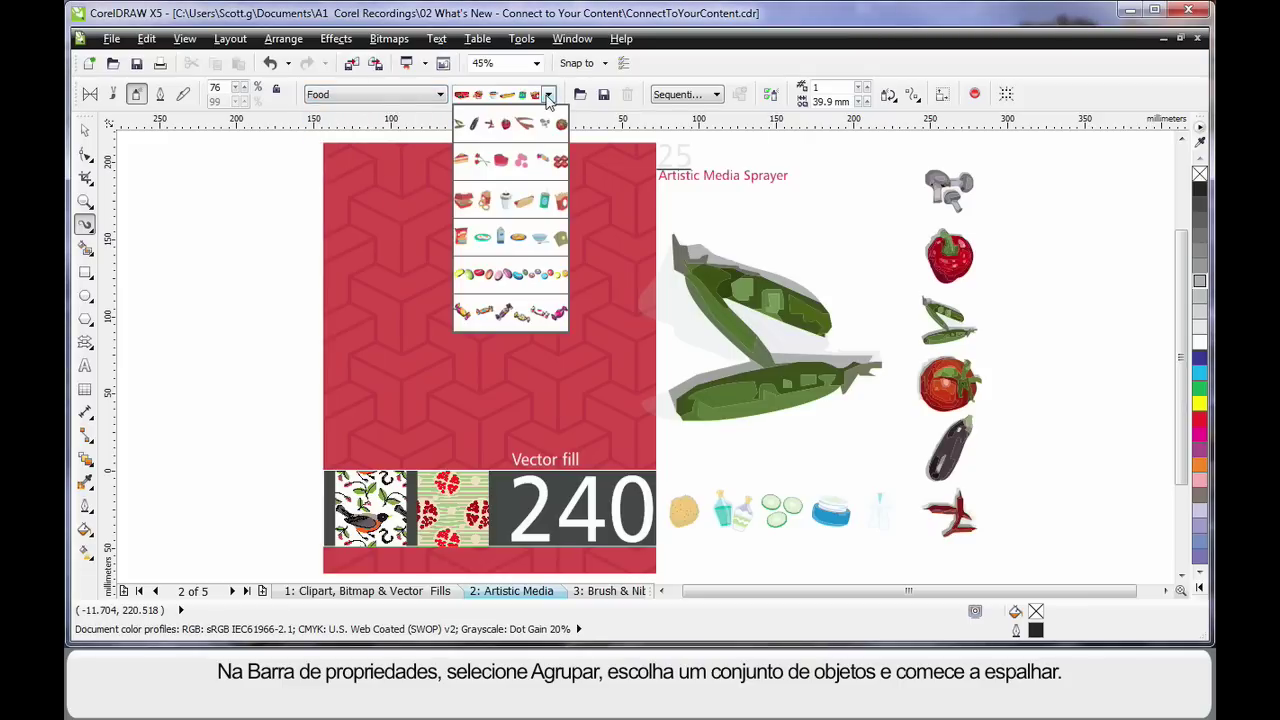
pyautogui.click(518, 200)
pyautogui.moveTo(1122, 180)
pyautogui.mouseDown()
pyautogui.moveTo(1085, 188)
pyautogui.moveTo(1058, 280)
pyautogui.moveTo(1122, 407)
pyautogui.moveTo(1051, 529)
pyautogui.mouseUp()
pyautogui.press('Escape')
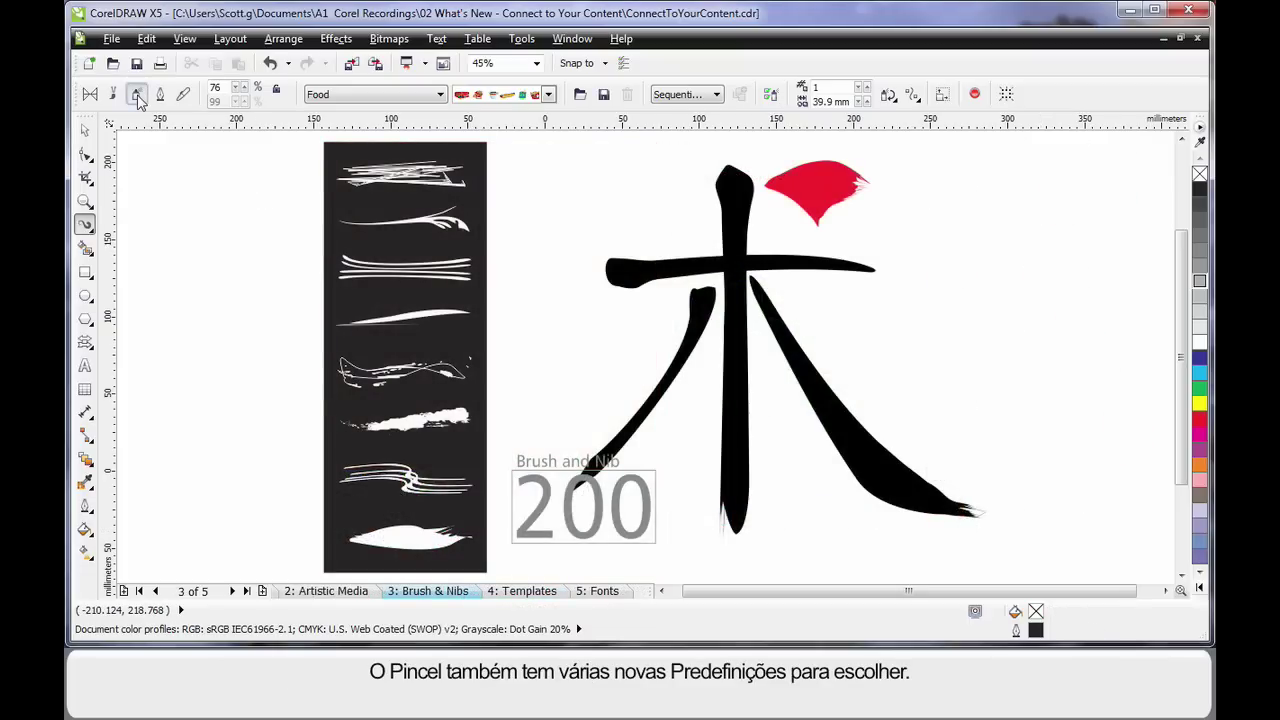
# - Switch to Brush mode and paint a thin sweeping Sensual preset stroke beside the black character
pyautogui.click(112, 93)
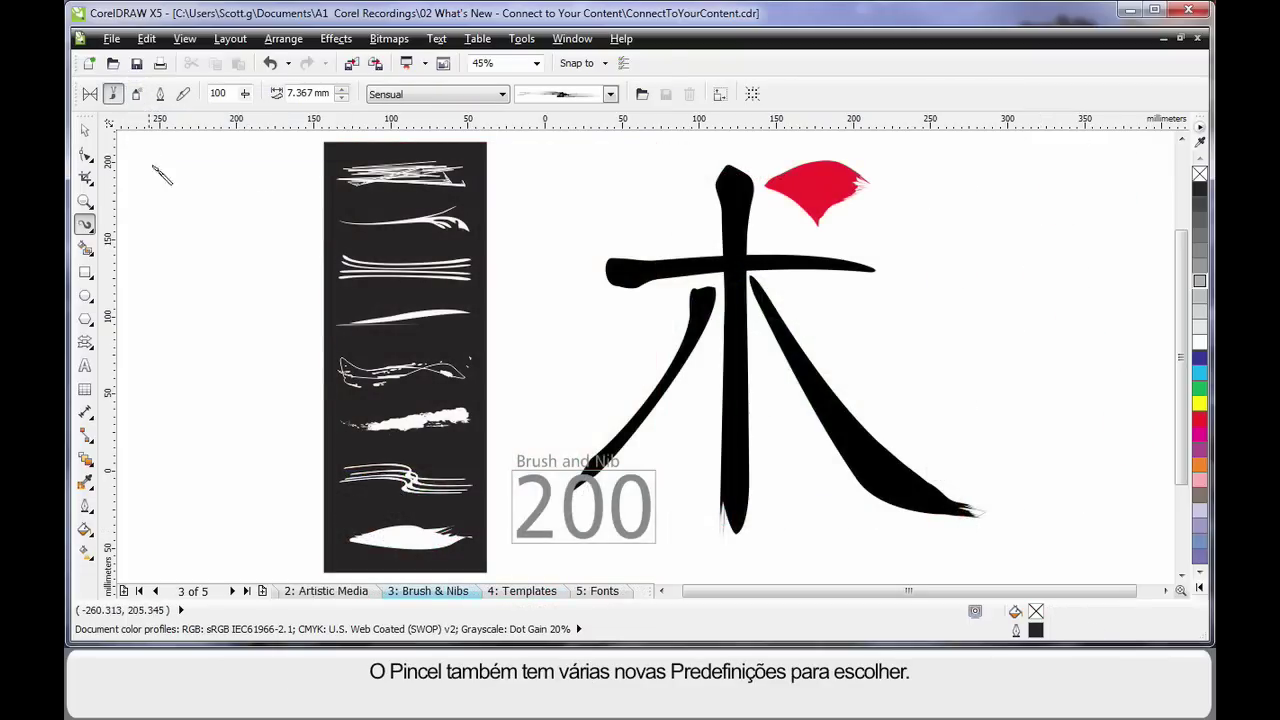
pyautogui.click(502, 94)
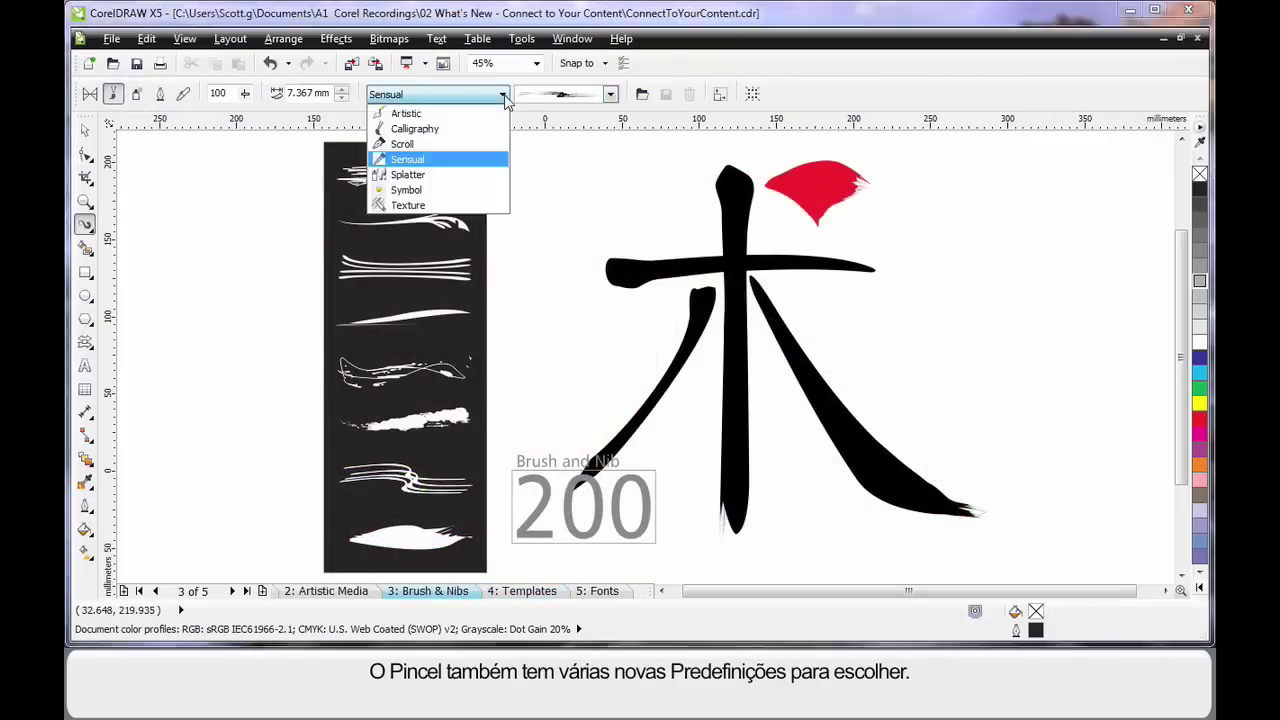
pyautogui.click(471, 160)
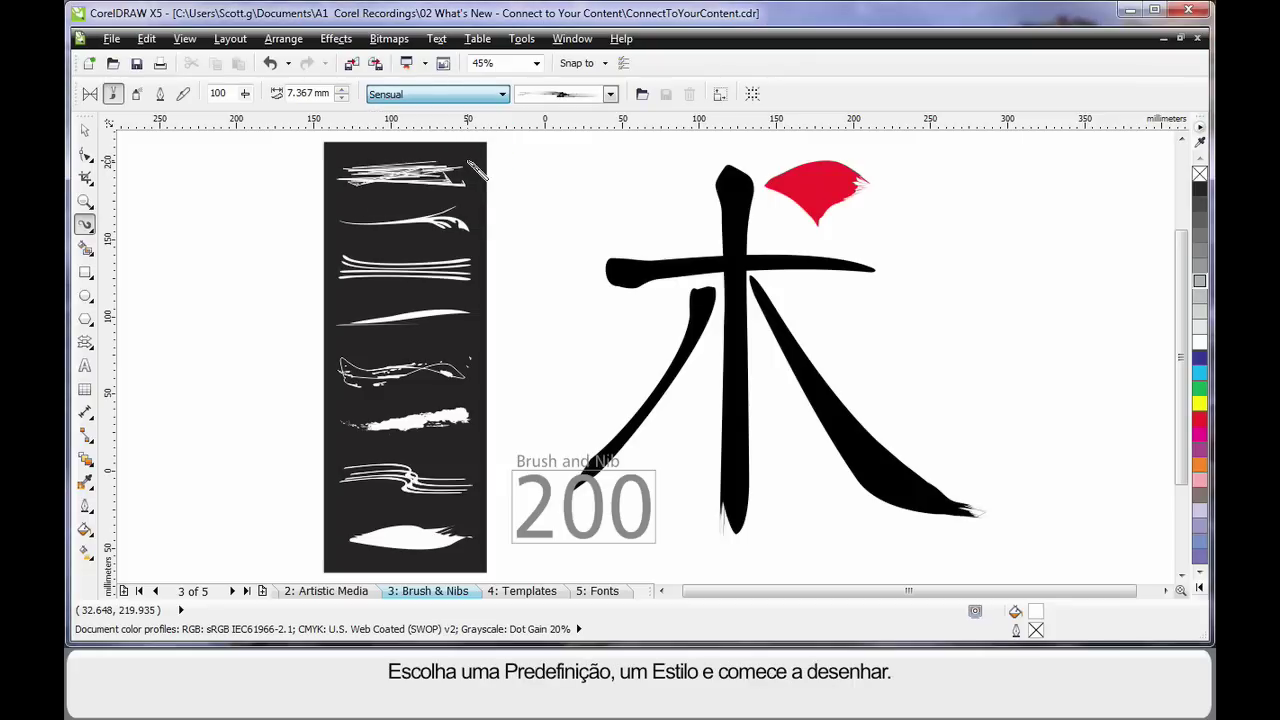
pyautogui.click(610, 95)
pyautogui.click(611, 97)
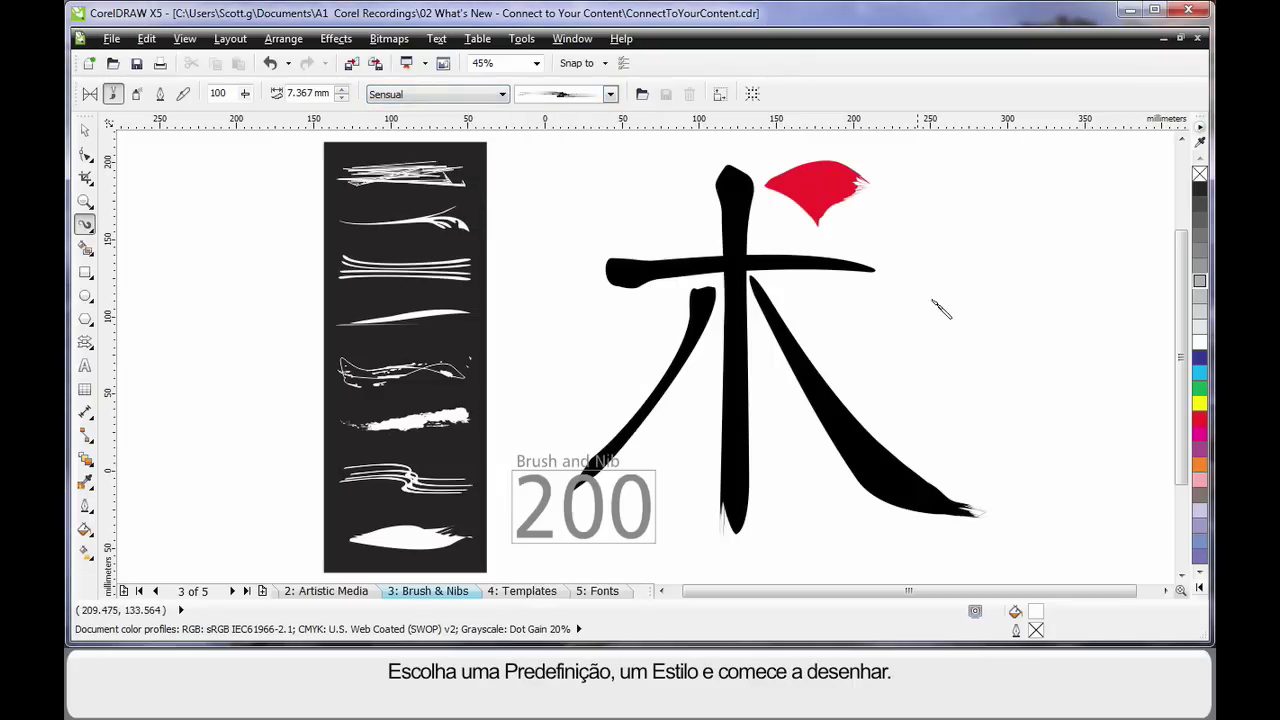
pyautogui.moveTo(1048, 333)
pyautogui.mouseDown()
pyautogui.moveTo(841, 305)
pyautogui.moveTo(1034, 463)
pyautogui.mouseUp()
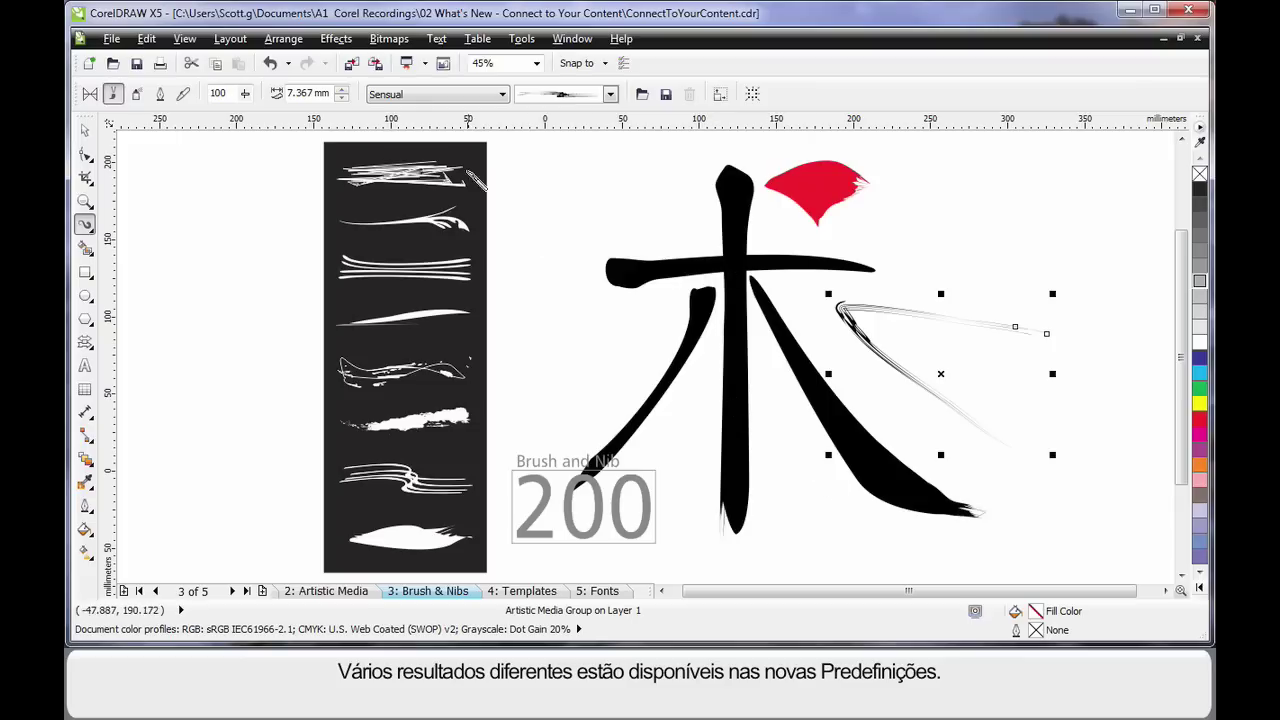
pyautogui.press('Escape')
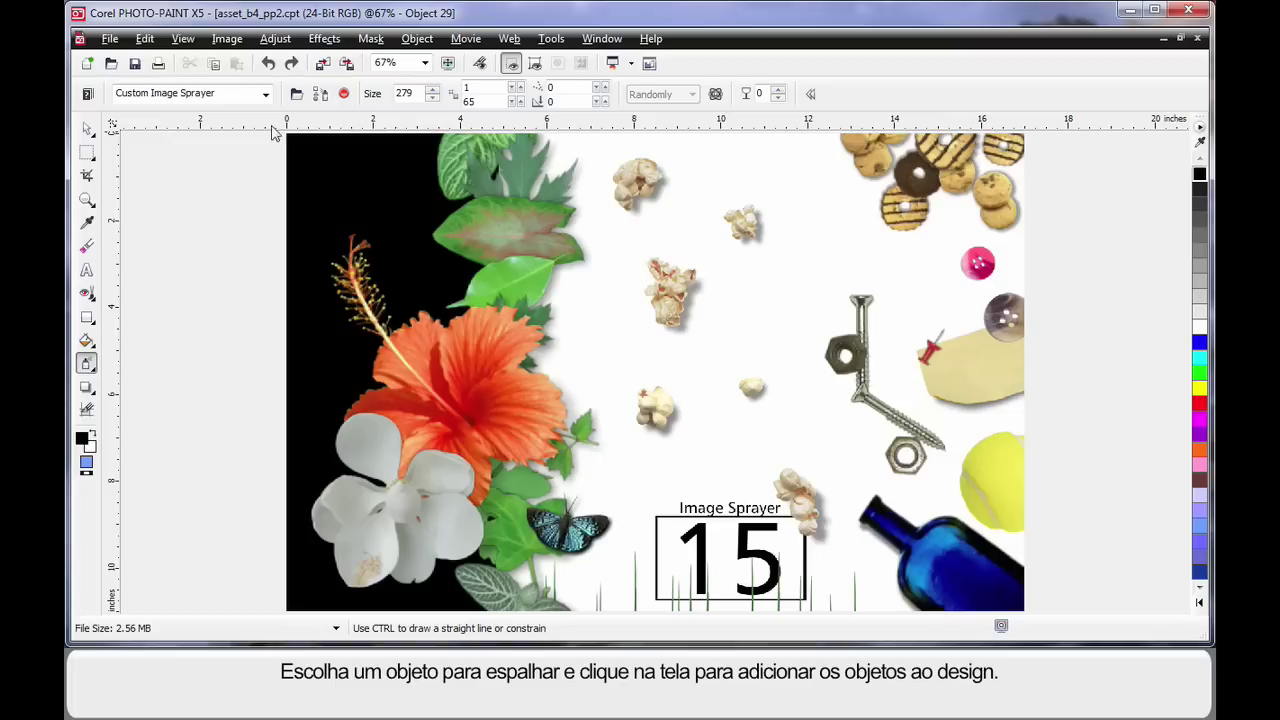
pyautogui.click(266, 95)
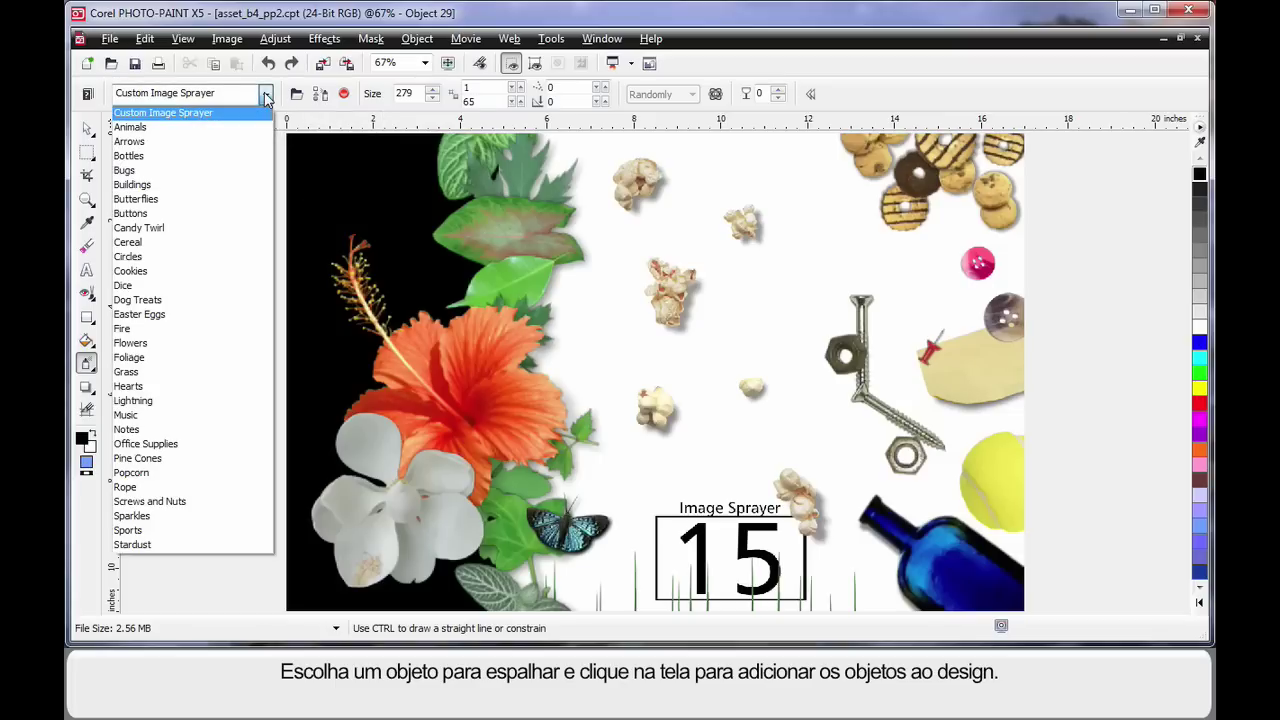
pyautogui.click(266, 95)
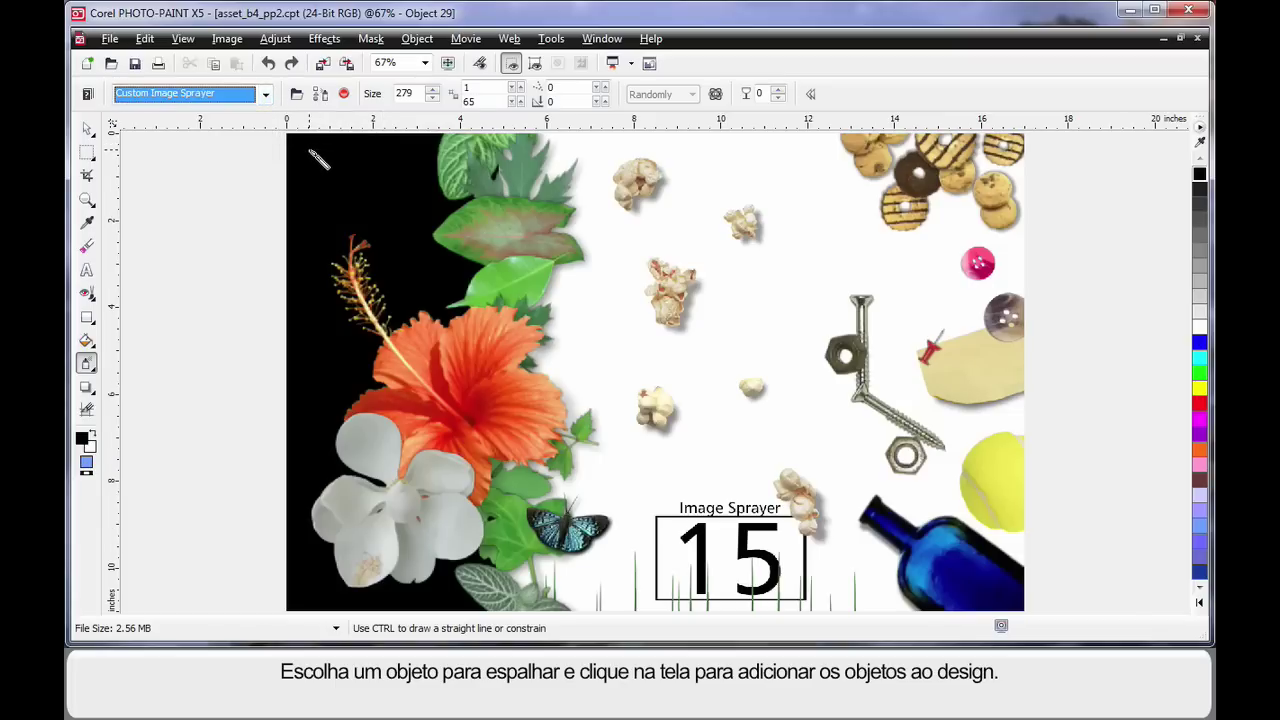
pyautogui.click(312, 152)
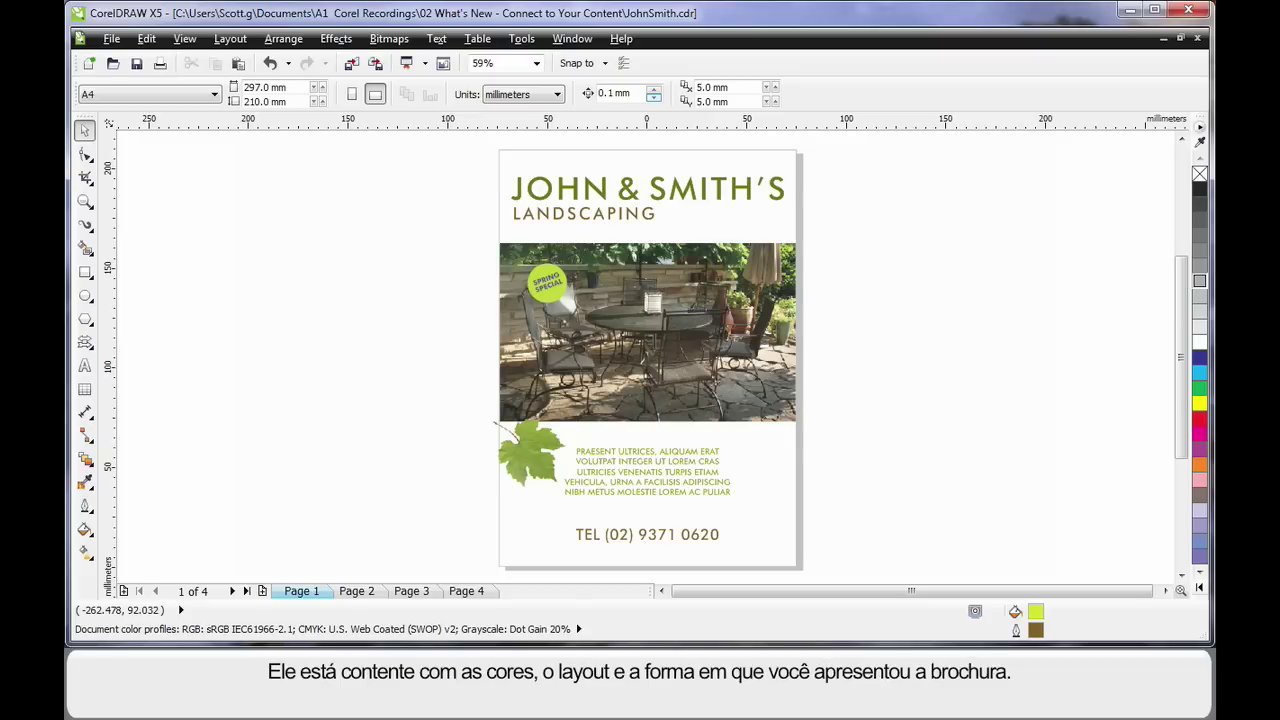
# - Step forward through the brochure's inside pages 2 and 3 with Page Down
pyautogui.press('pagedown')
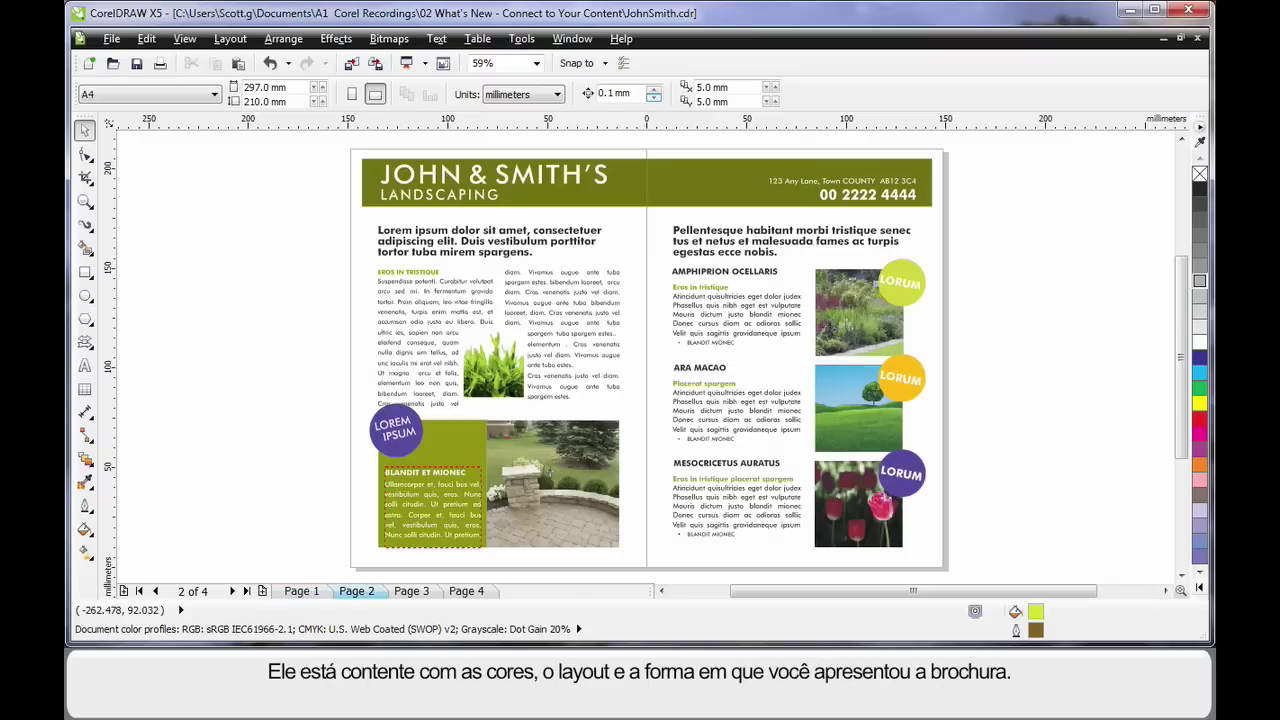
pyautogui.press('pagedown')
pyautogui.press('pagedown')
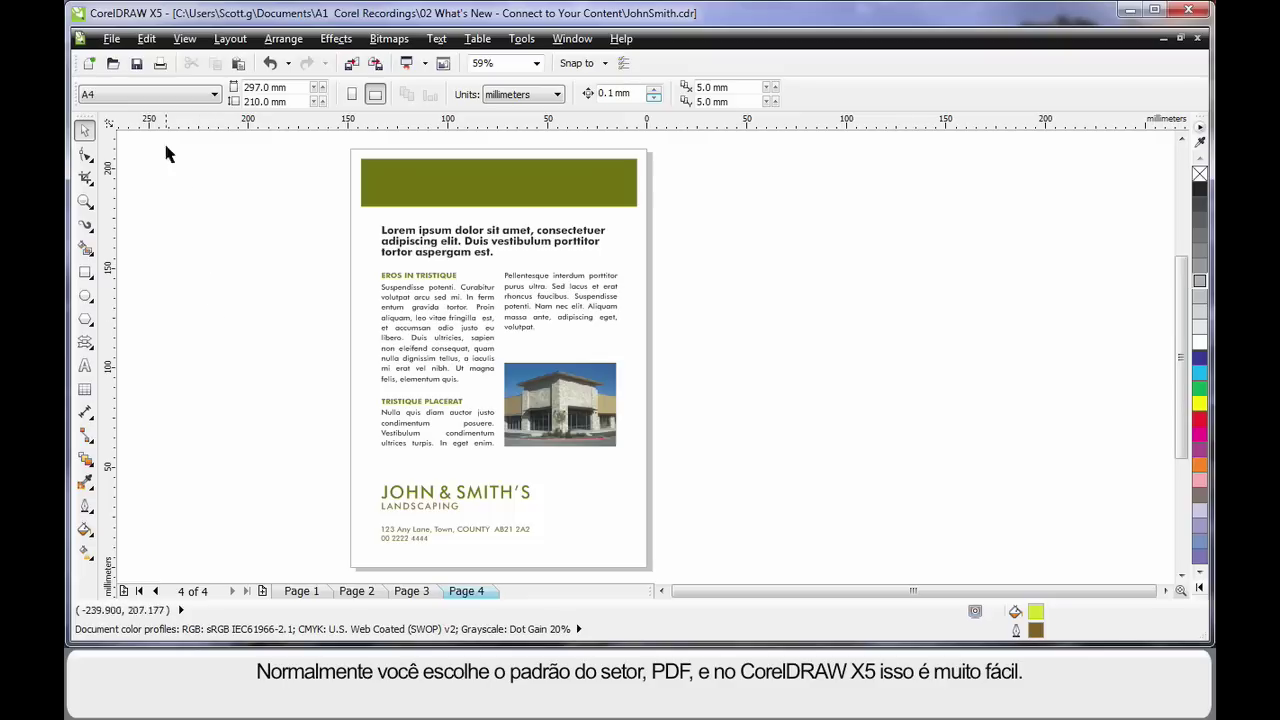
# - Export the brochure using File > Publish To PDF so it opens in Adobe Reader
pyautogui.click(111, 39)
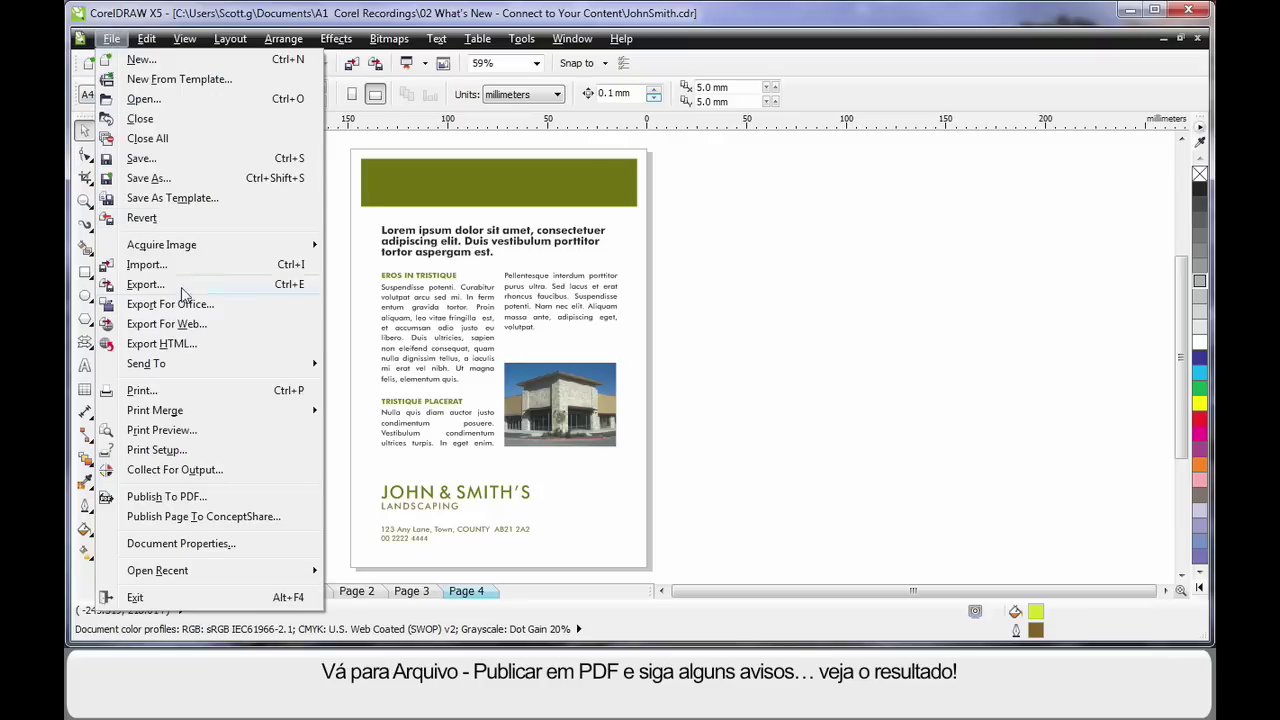
pyautogui.click(166, 497)
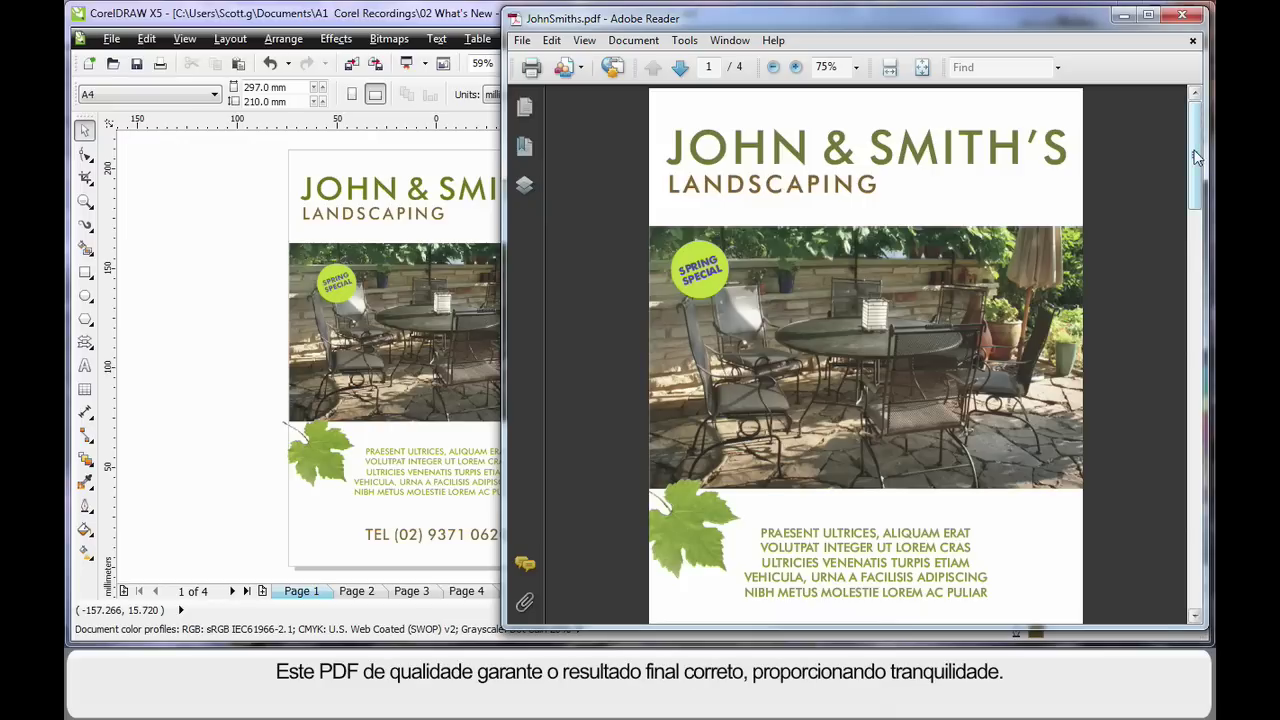
pyautogui.moveTo(1197, 157); pyautogui.dragTo(1136, 142)
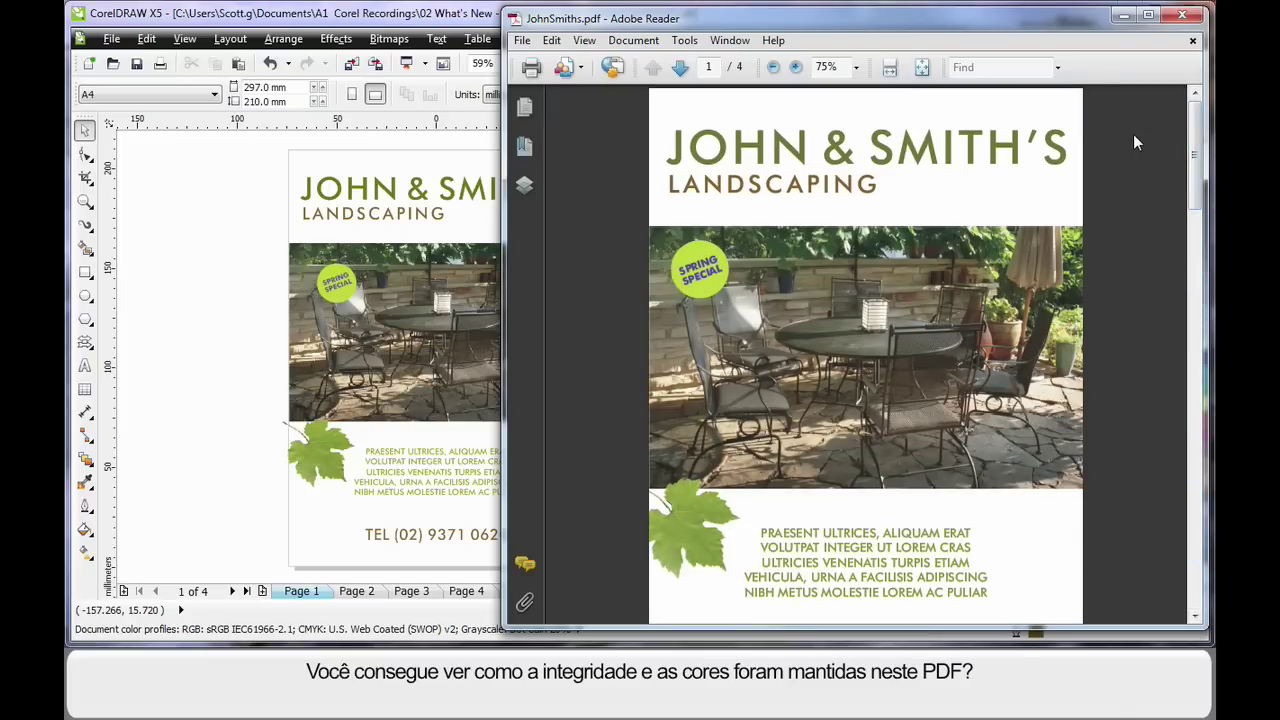